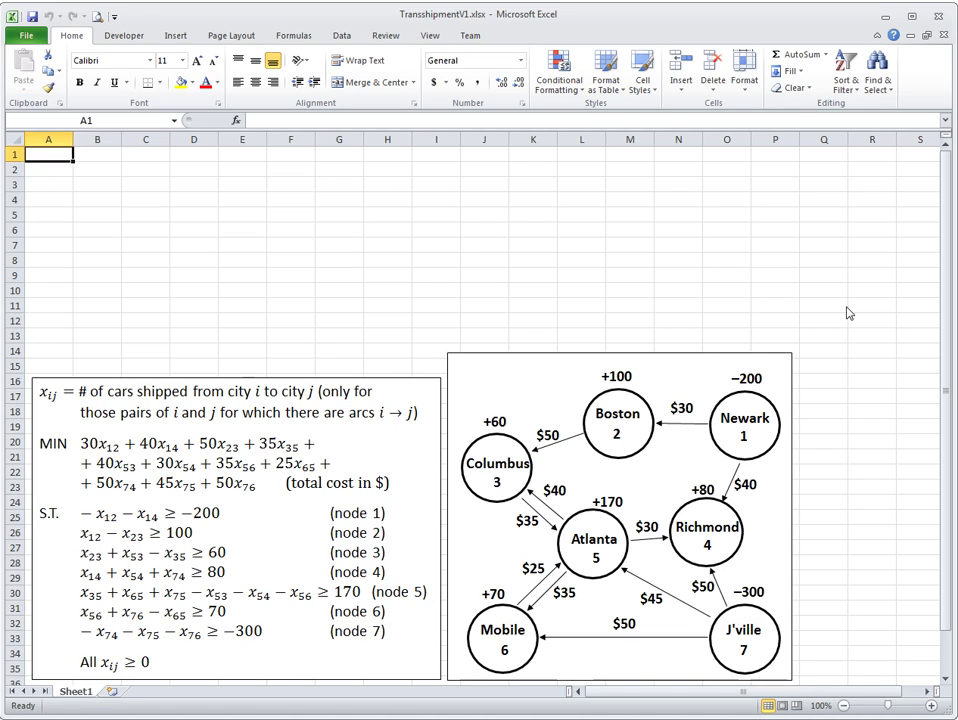
- Enter the variable headings x12, x14, x23 and x35 in cells B1 to E1
key("Right")
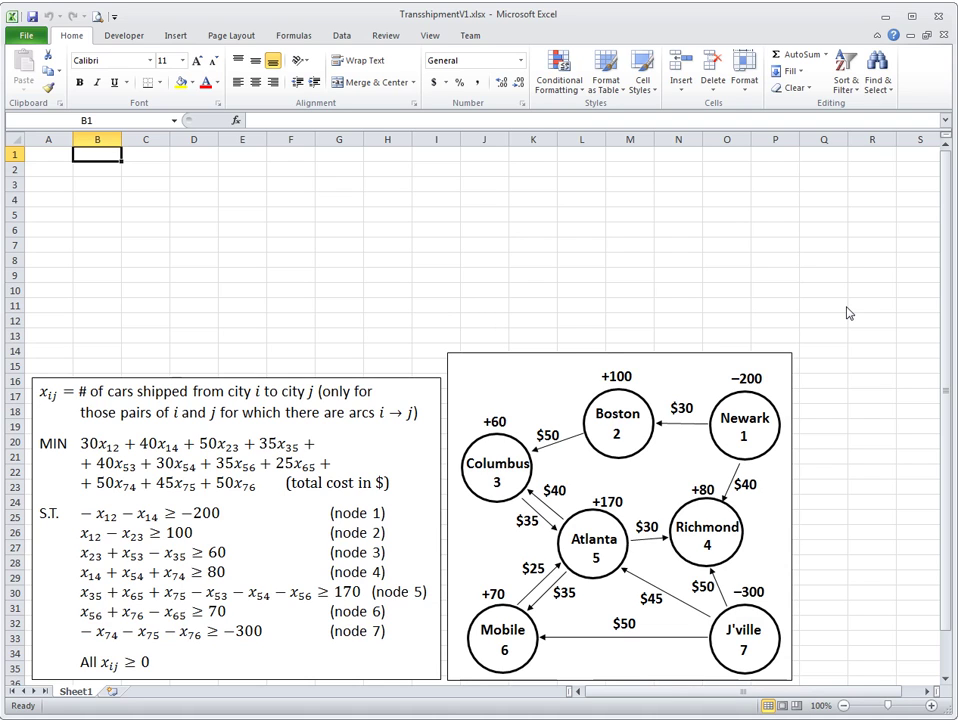
type("x12")
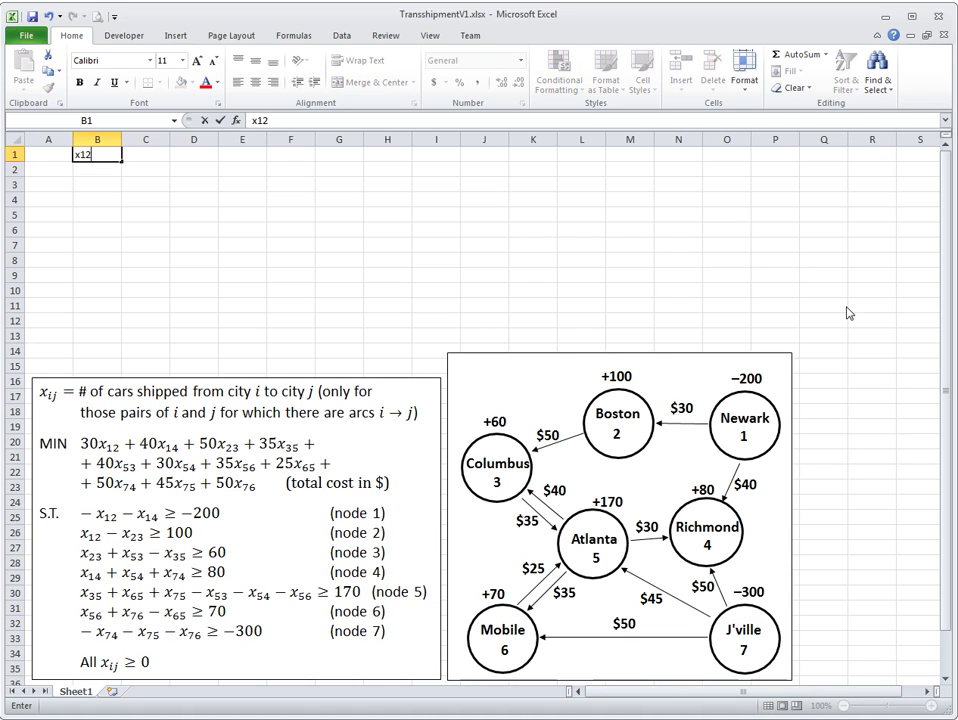
key("Tab")
type("x1")
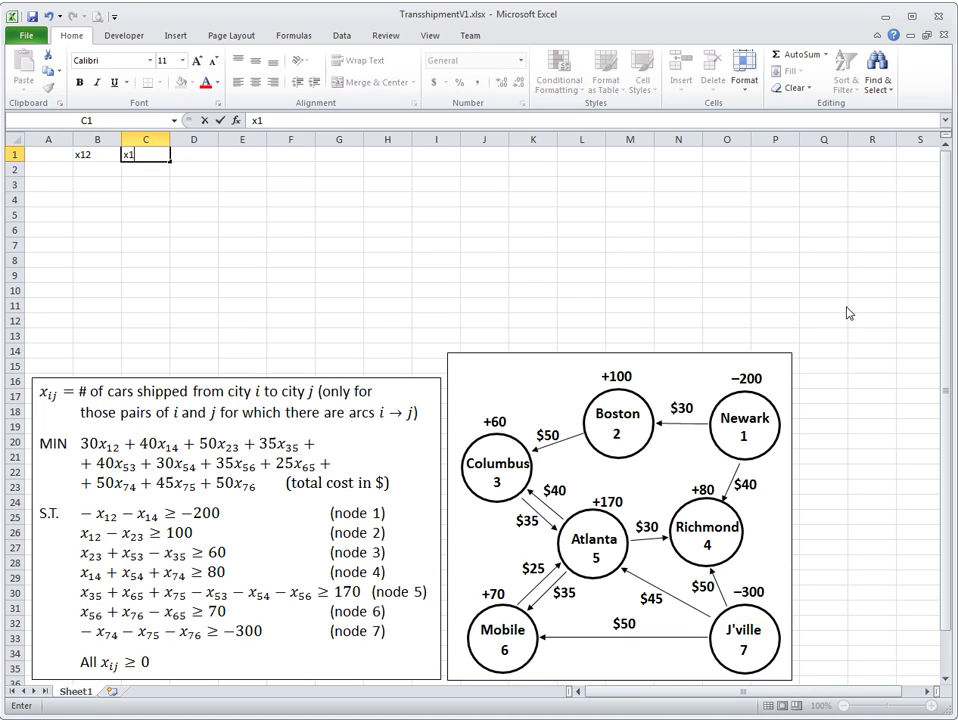
key("Tab")
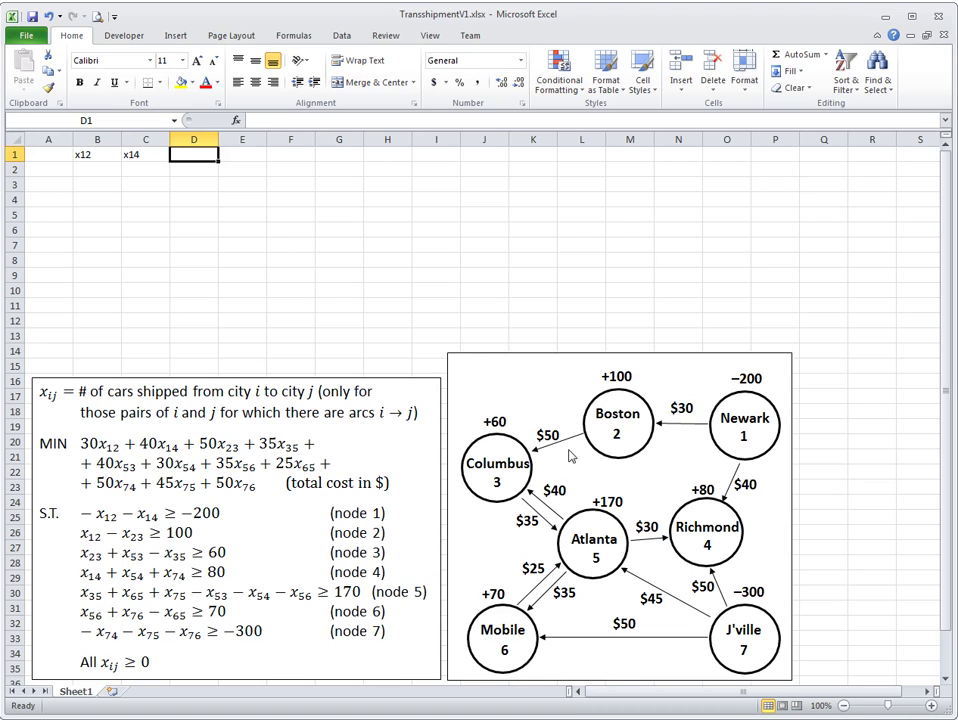
type("x23")
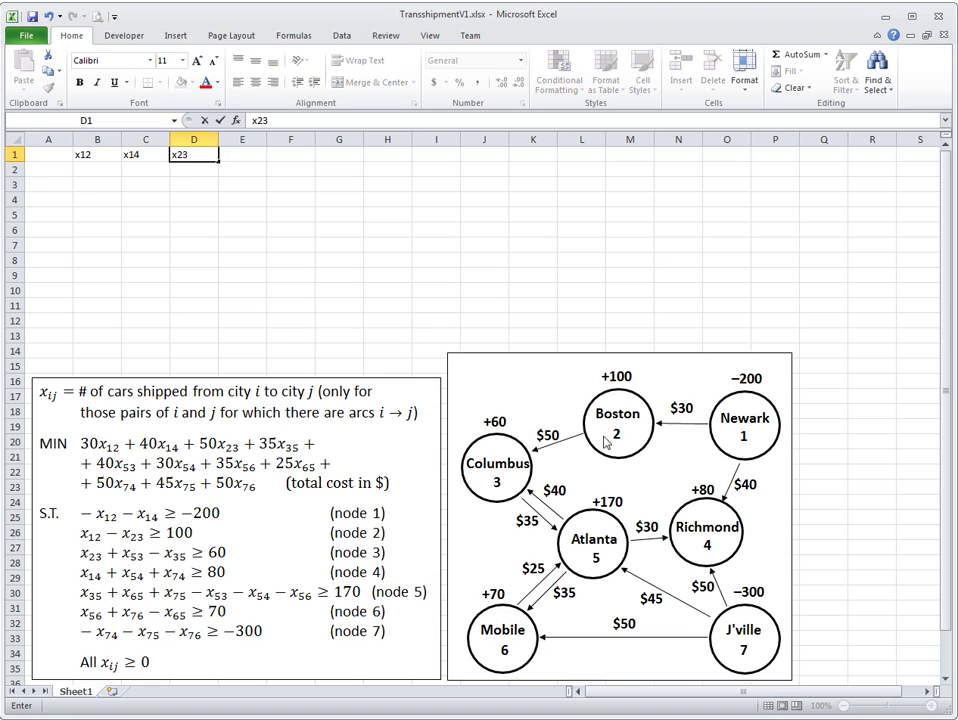
key("Tab")
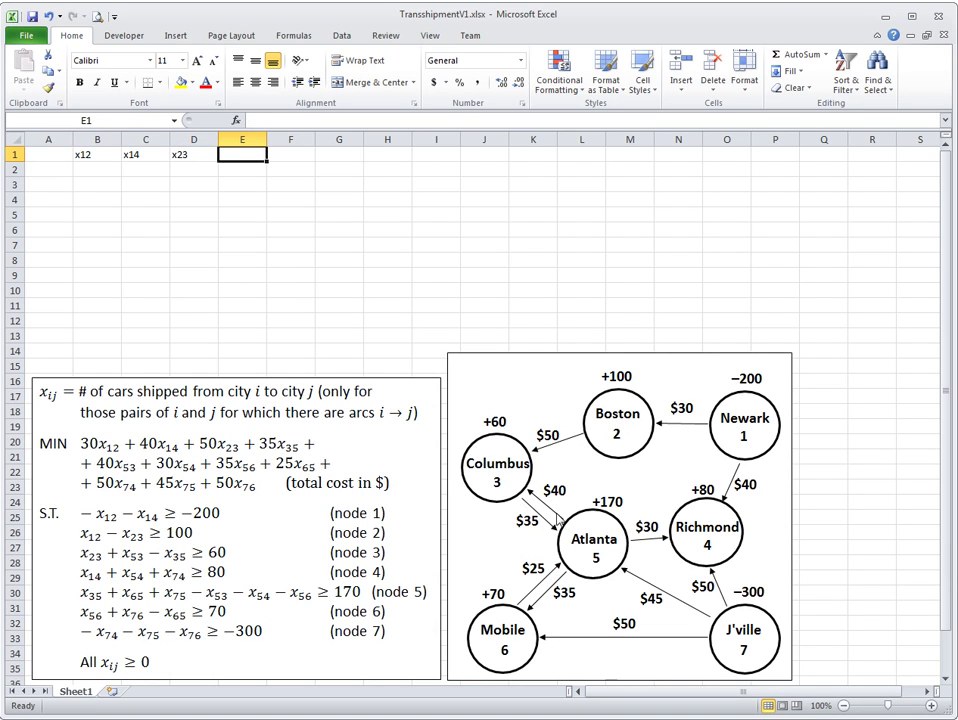
type("x35")
key("Tab")
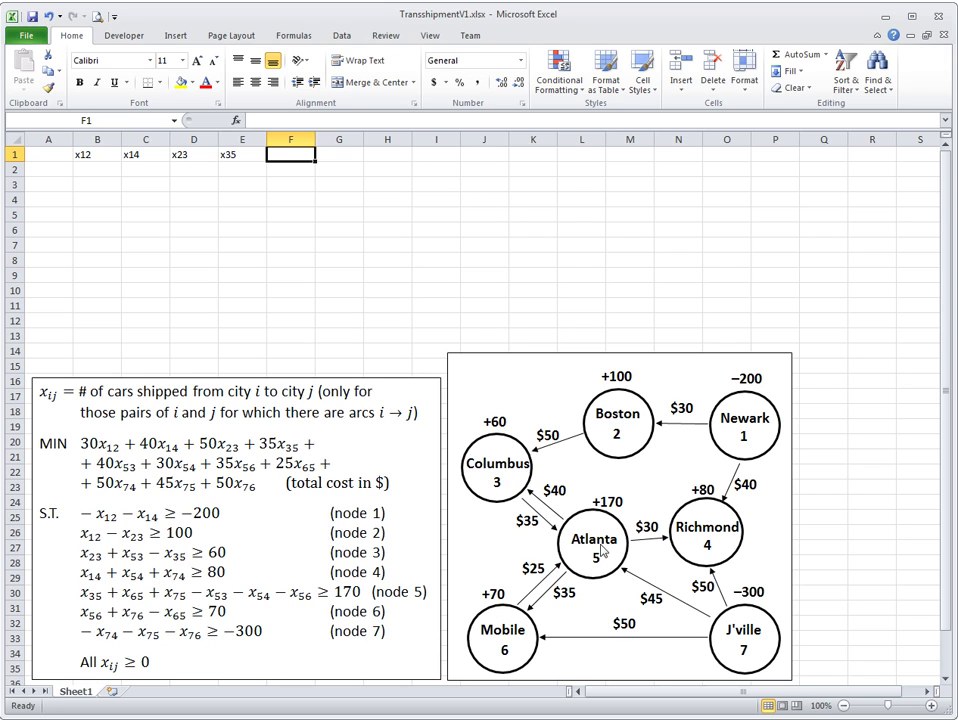
- Enter the variable headings x53, x54, x56 and x65 in cells F1 to I1
type("x53")
key("Tab")
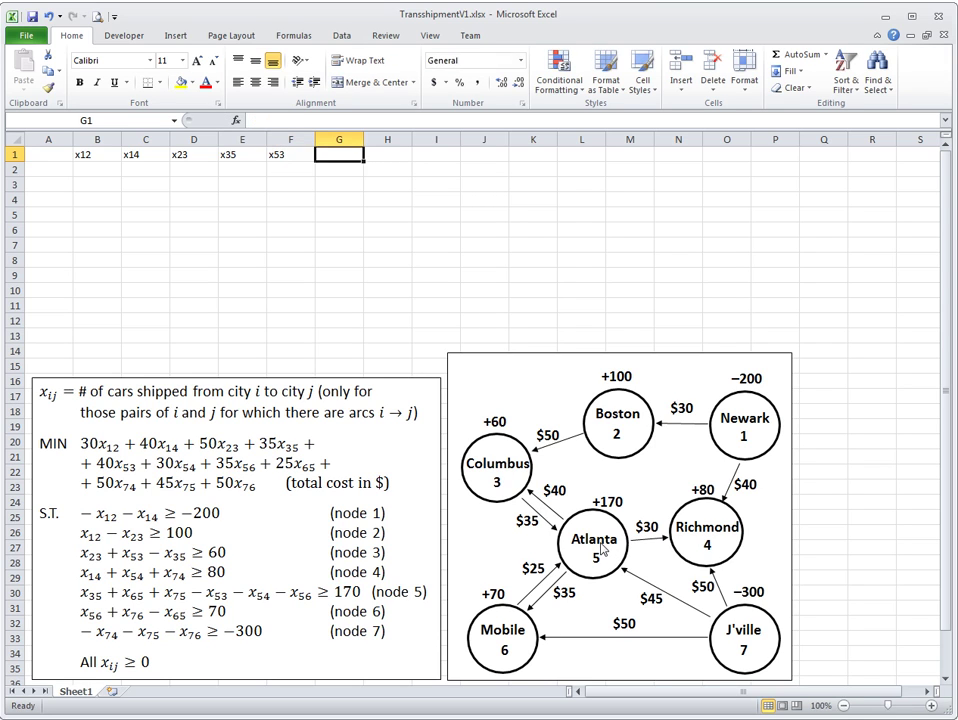
type("x54")
key("Tab")
type("x56")
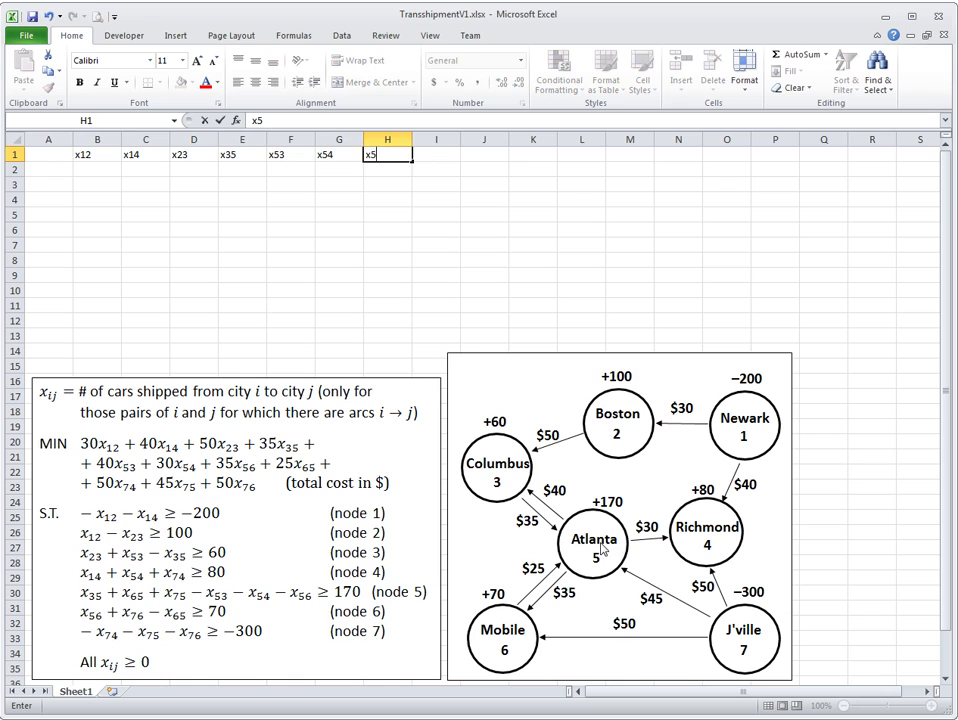
key("Tab")
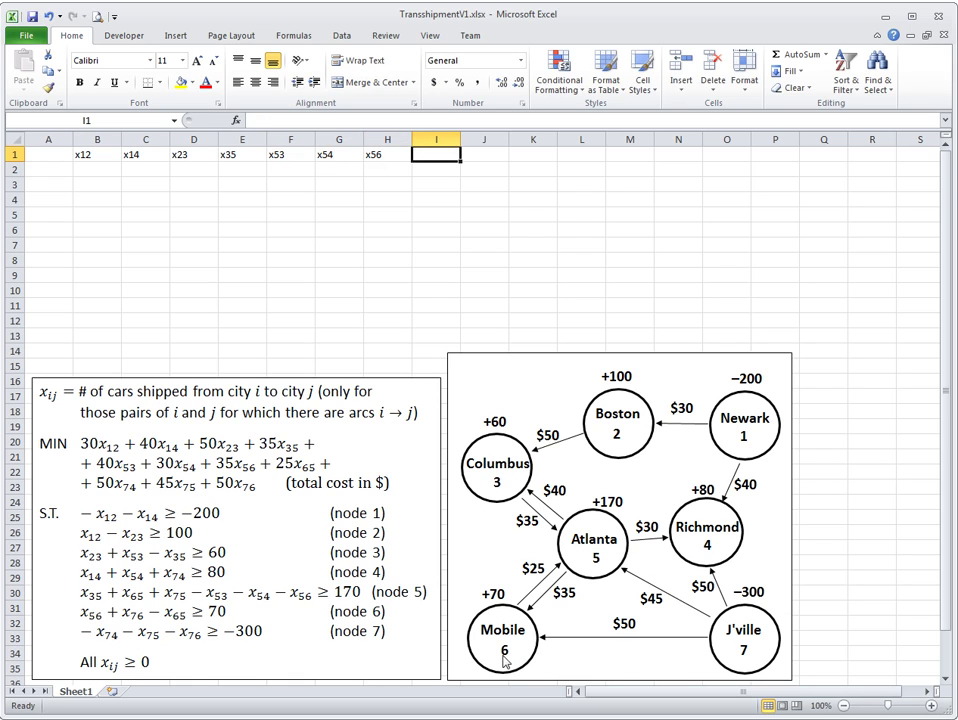
type("x")
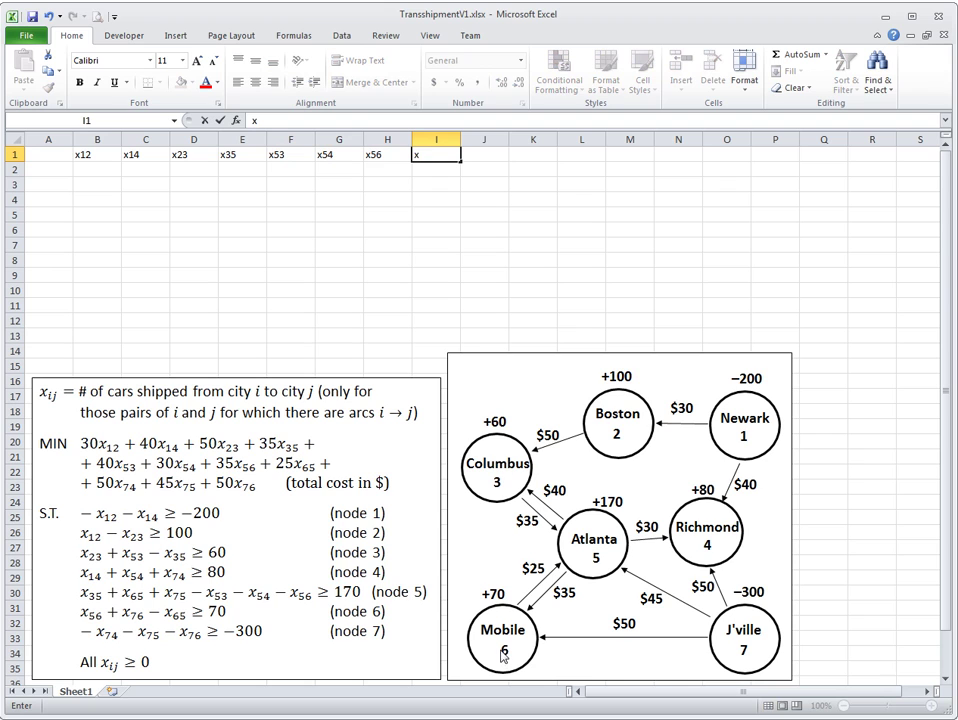
type("65")
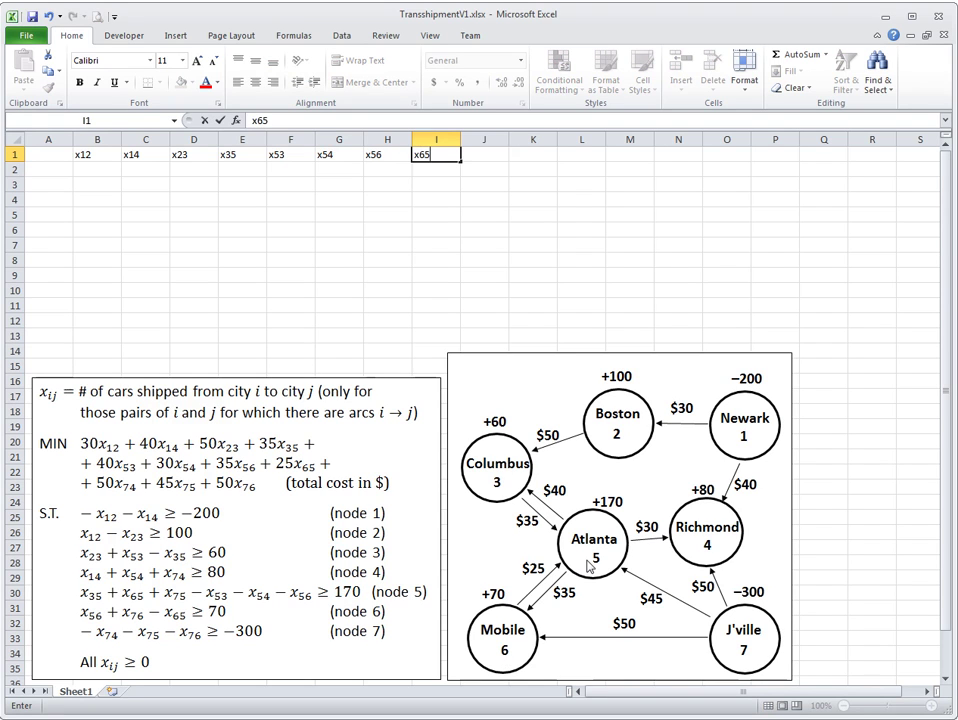
key("Tab")
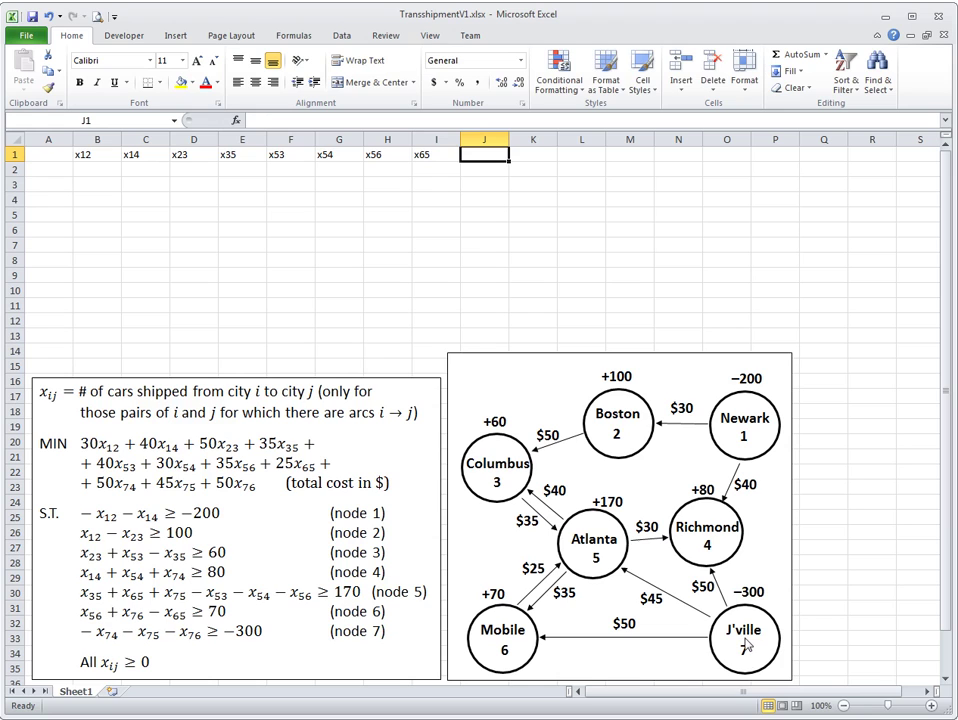
- Enter the variable headings x74, x75 and x76 in cells J1 to L1
type("x74")
key("Tab")
type("x")
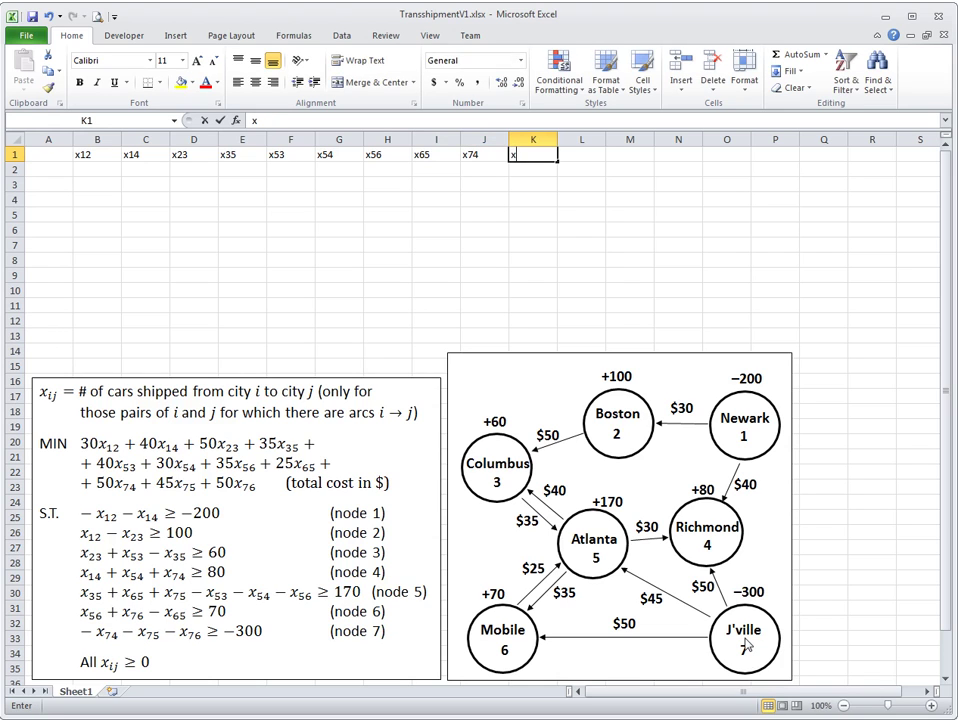
type("75")
key("Tab")
type("x76")
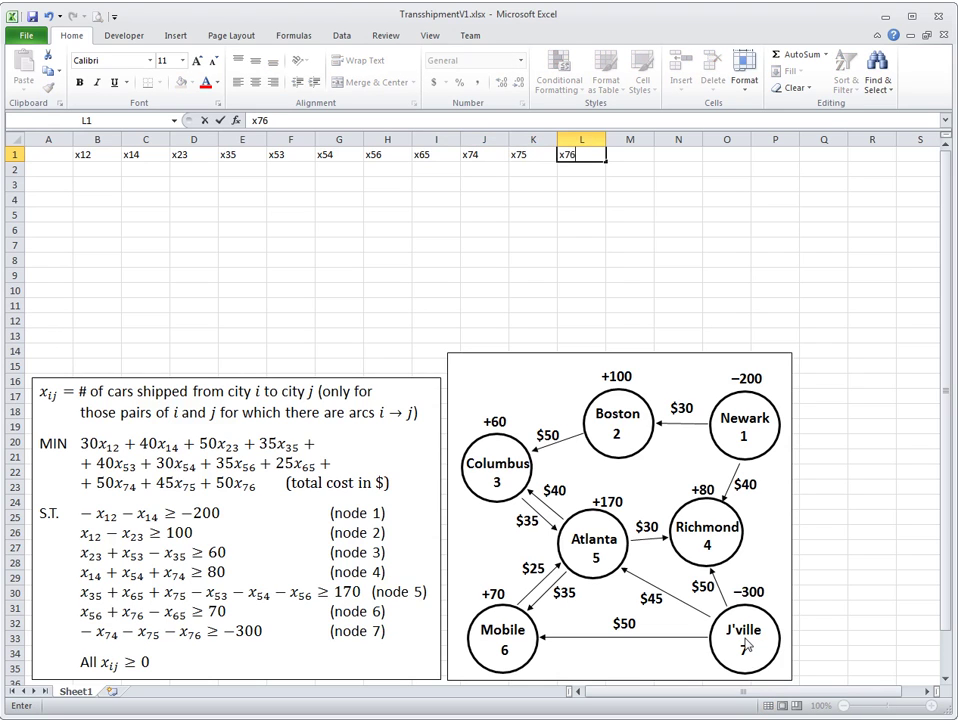
key("Tab")
key("Left")
key("Down")
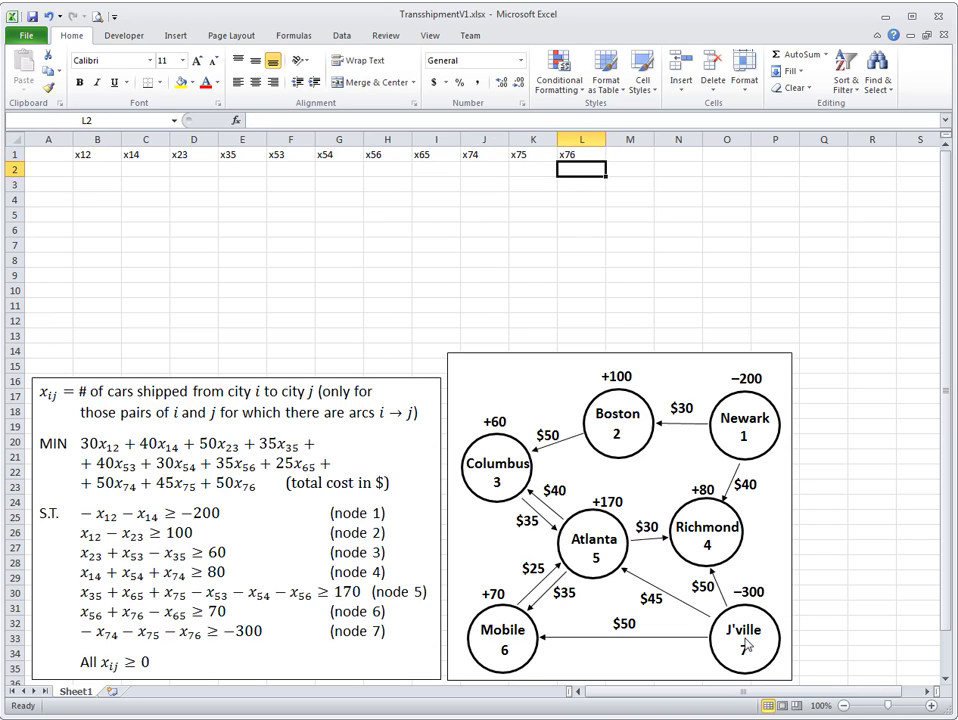
key("shift+Left")
key("shift+Left")
key("shift+Left")
key("shift+Left")
key("shift+Left")
key("shift+Left")
key("shift+Left")
key("shift+Left")
key("shift+Left")
key("shift+Left")
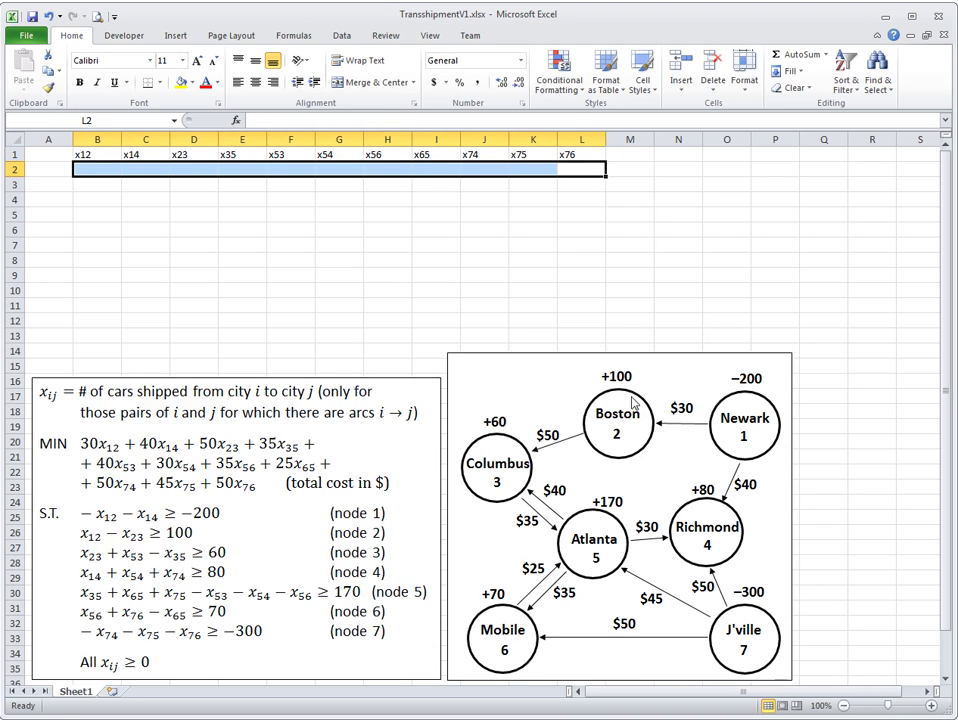
left_click(116, 170)
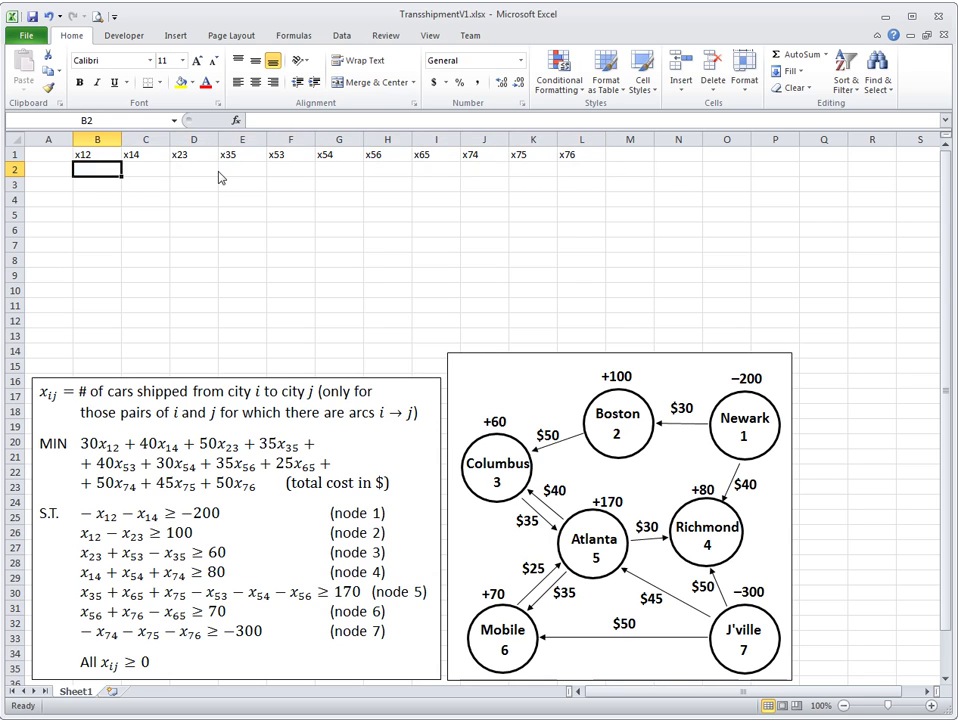
key("Right")
key("Right")
key("Right")
key("Right")
key("Right")
key("Right")
key("Right")
key("Right")
key("Right")
key("Right")
key("Right")
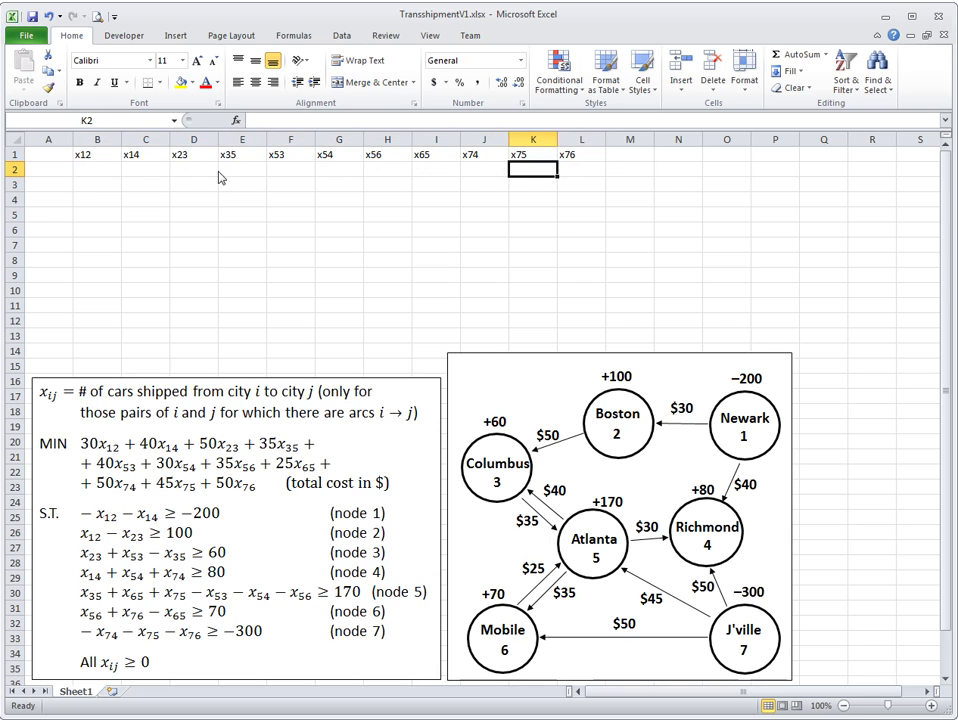
- Fill the cells B2 to L2 below the variable headings with yellow
left_click_drag(80, 170, 577, 172)
left_click(182, 84)
left_click(190, 198)
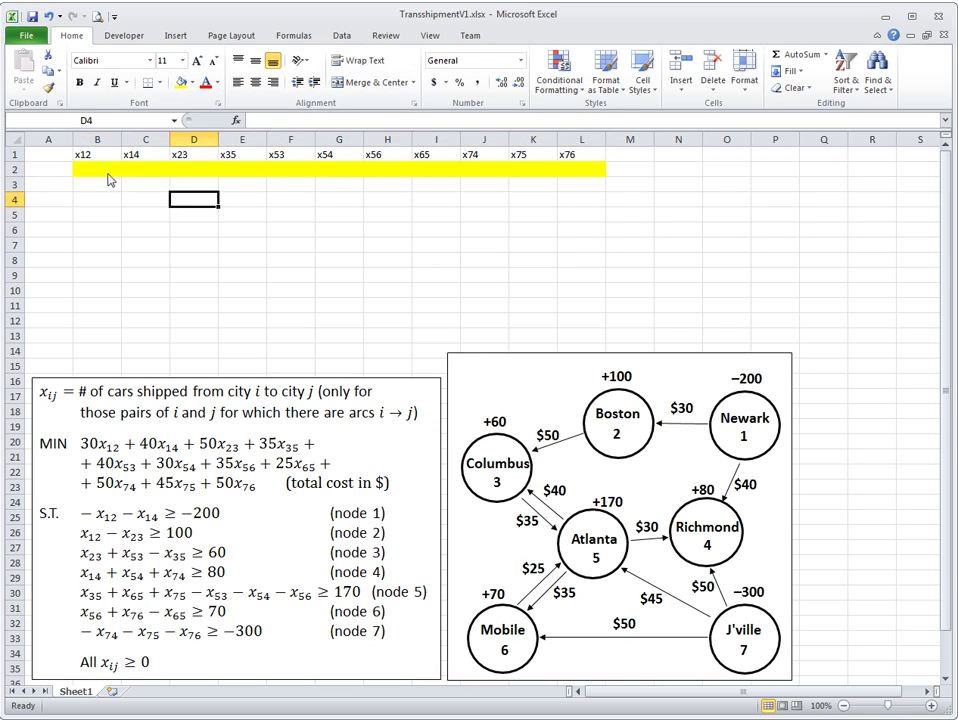
- Label the yellow row "# of cars" in cell A2
left_click(86, 168)
key("Left")
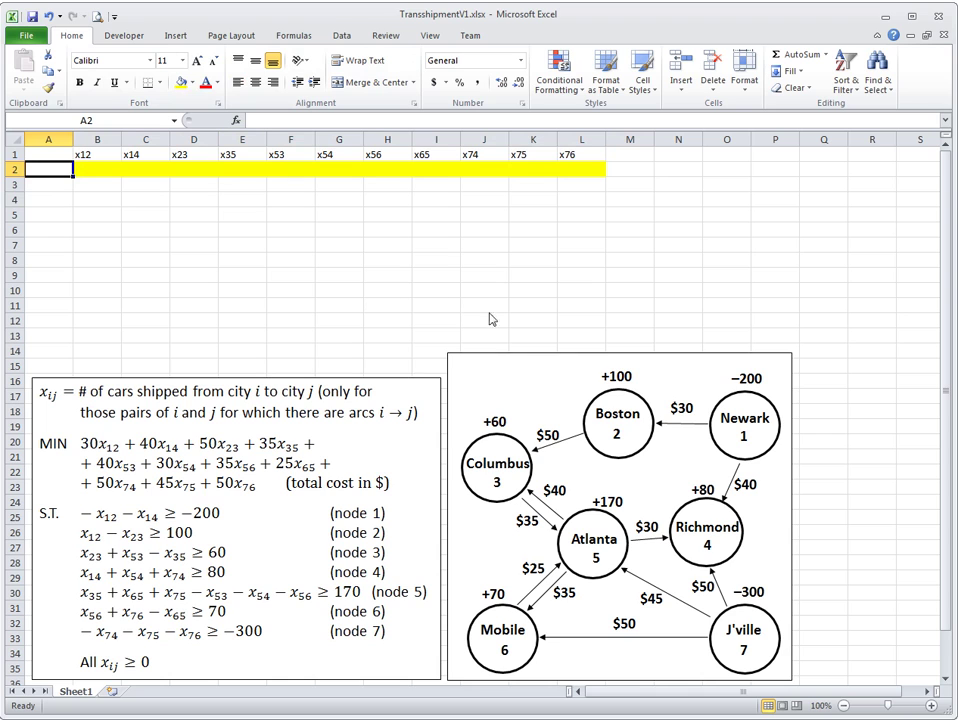
type("cars")
key("ctrl+Return")
key("F2")
key("Home")
type("# of")
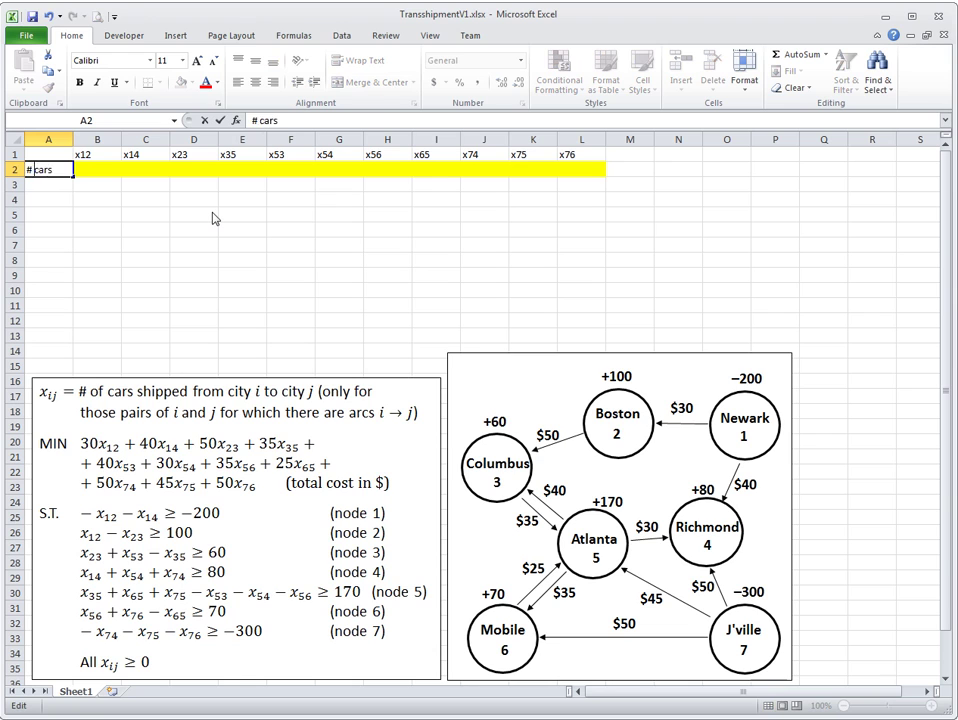
key("Return")
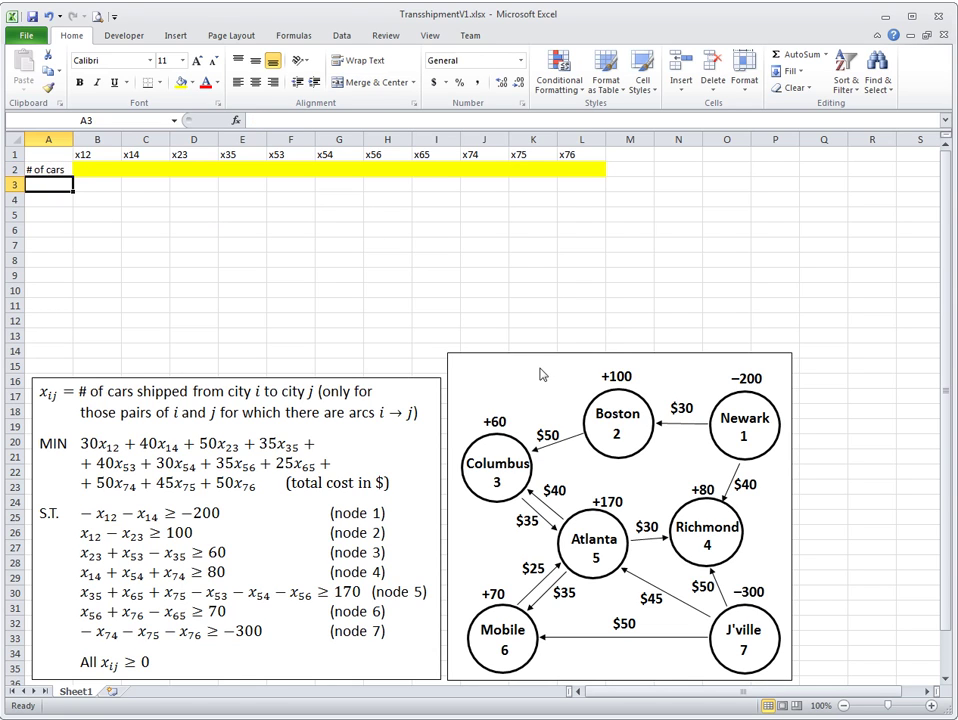
left_click_drag(82, 158, 583, 161)
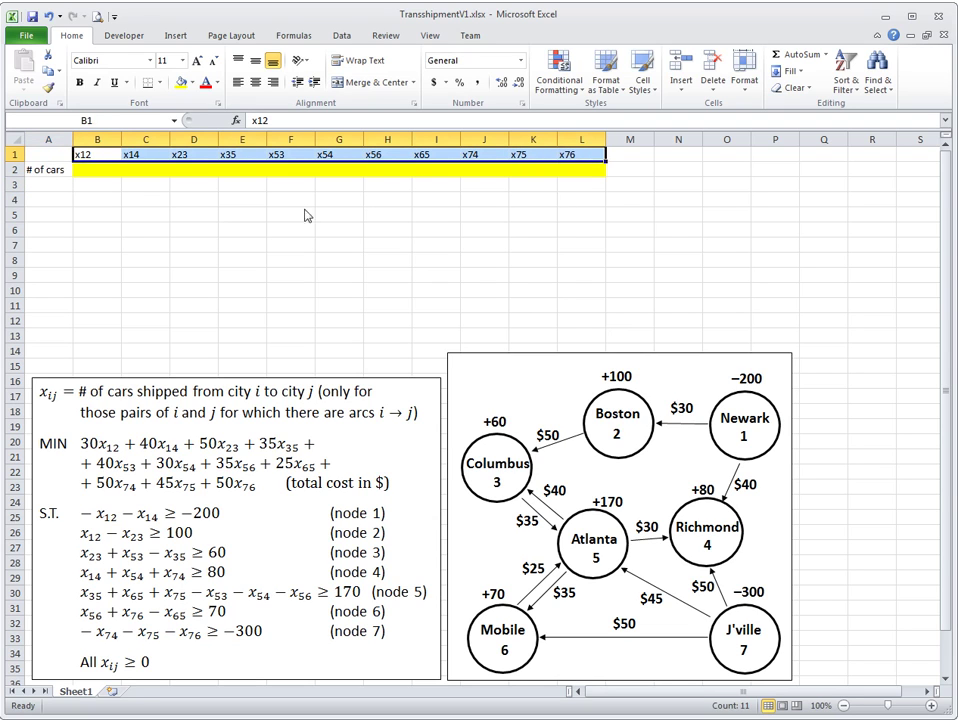
left_click(100, 184)
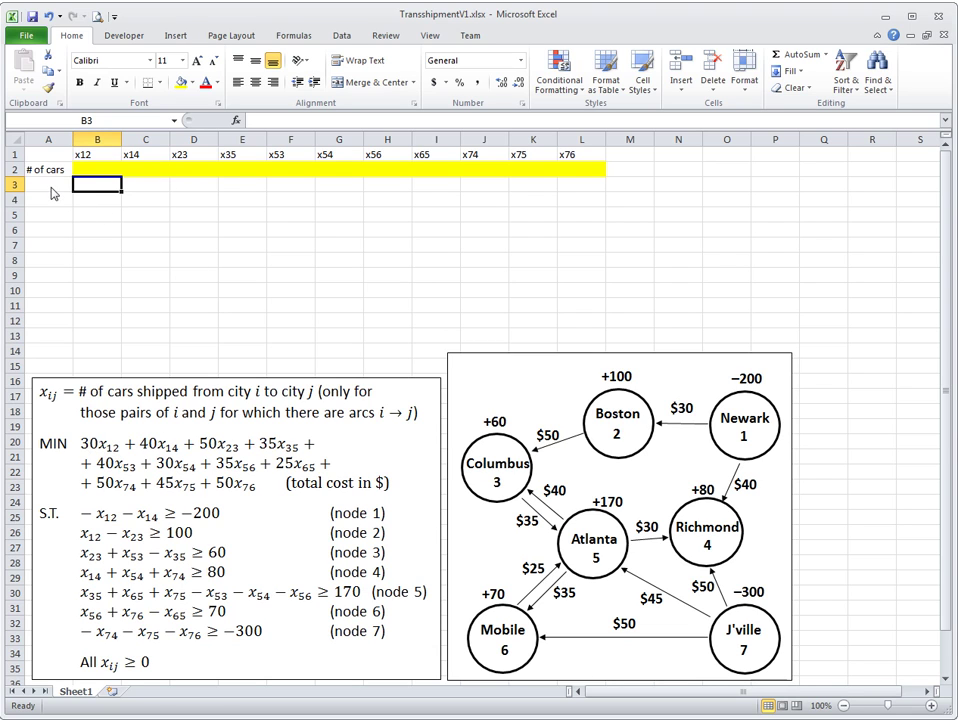
left_click_drag(119, 186, 130, 178)
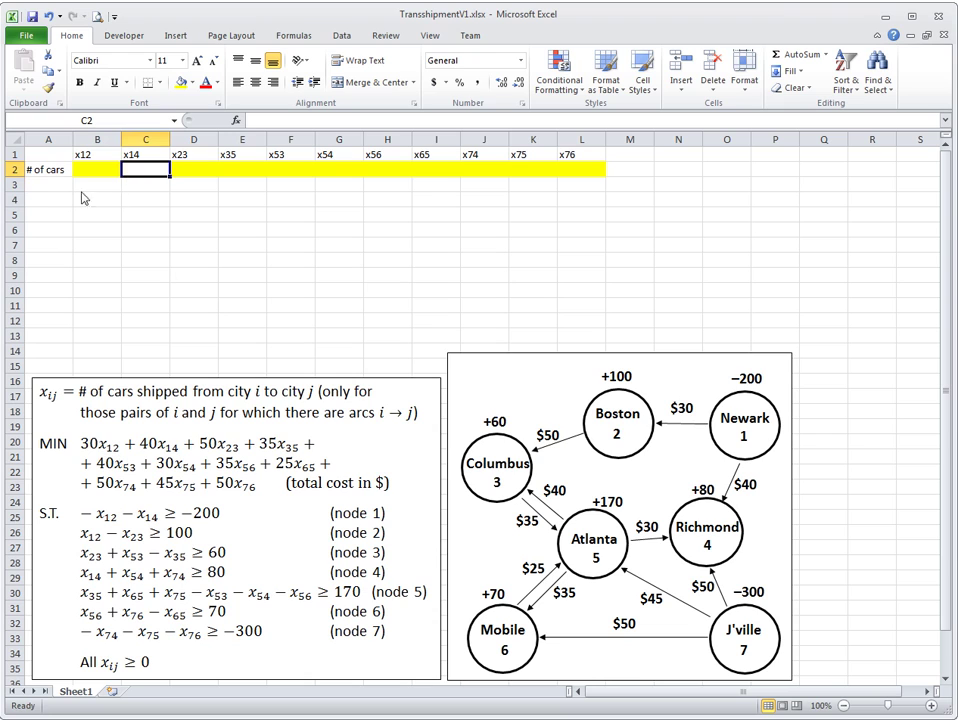
key("ctrl+z")
- Label row 3 "cost in $" in cell A3
left_click(35, 187)
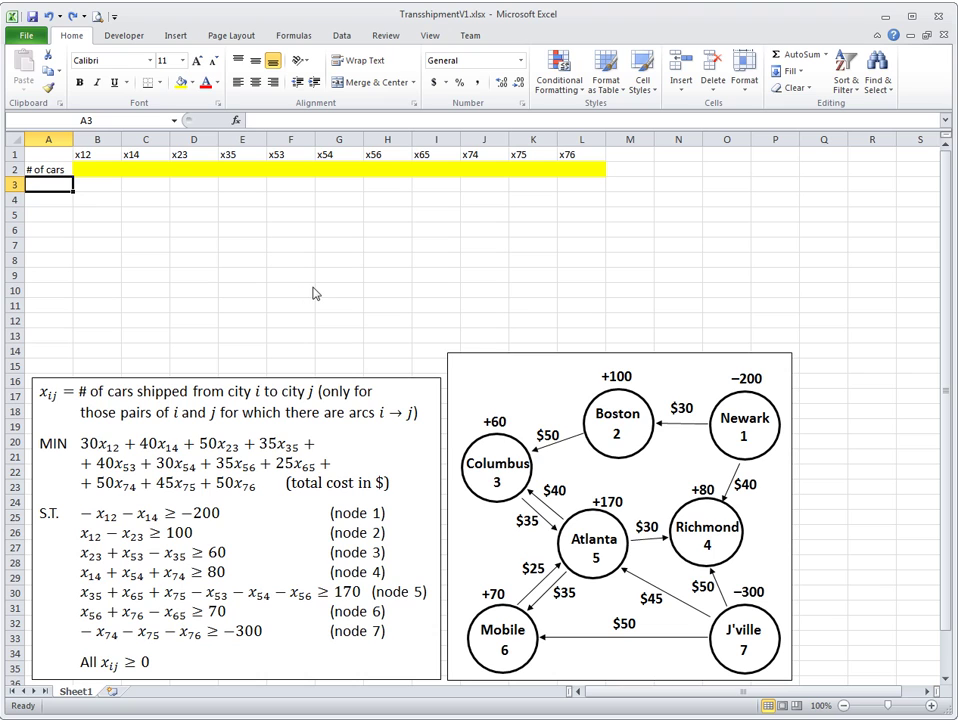
type("cost")
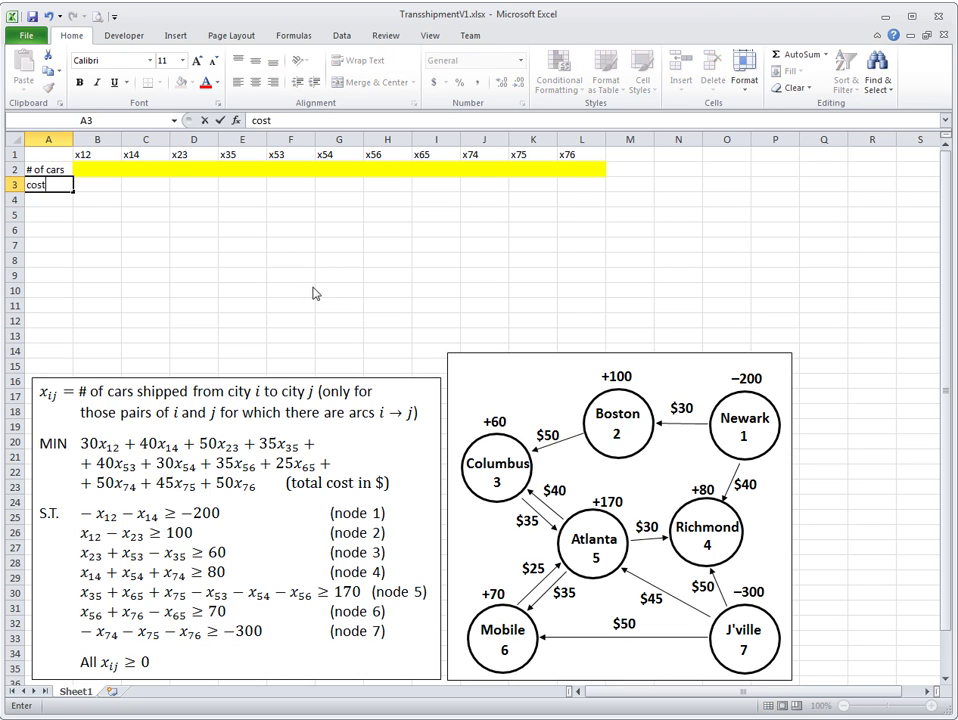
type(" in #")
key("Tab")
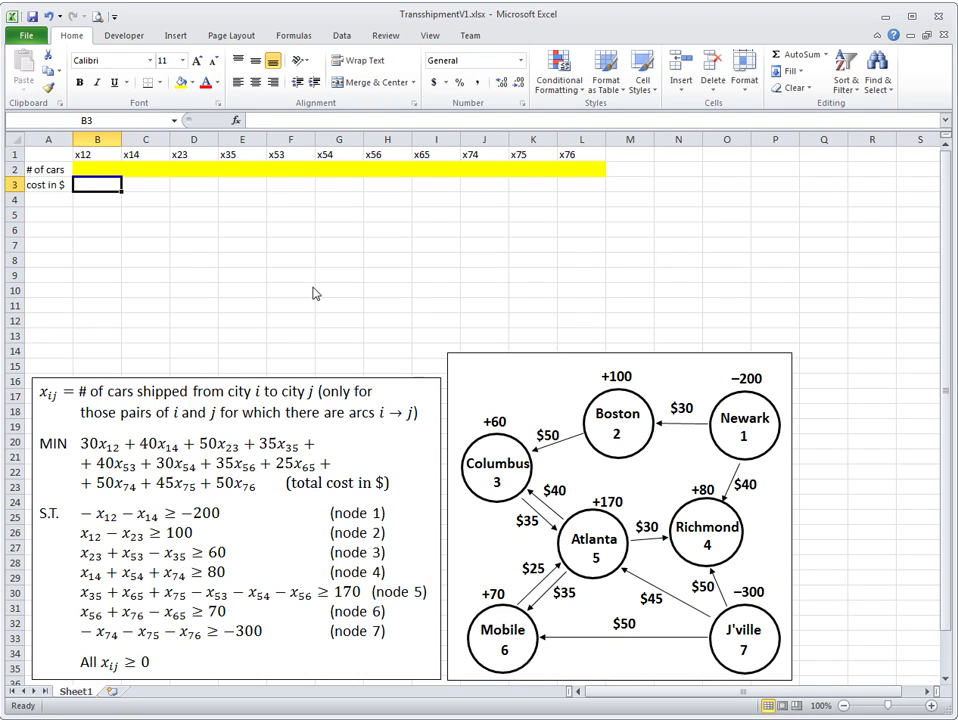
- Enter the shipping costs 30, 40, 50, 35, 40 and 30 for x12 through x54 in cells B3 to G3
type("30")
key("Tab")
type("40")
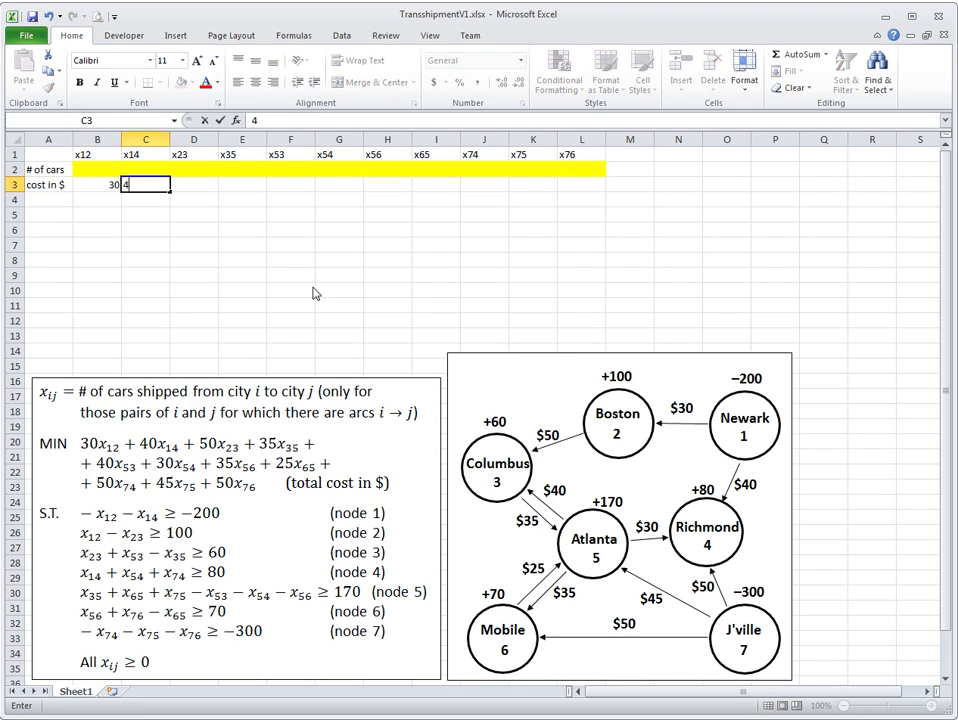
key("Tab")
type("50")
key("Tab")
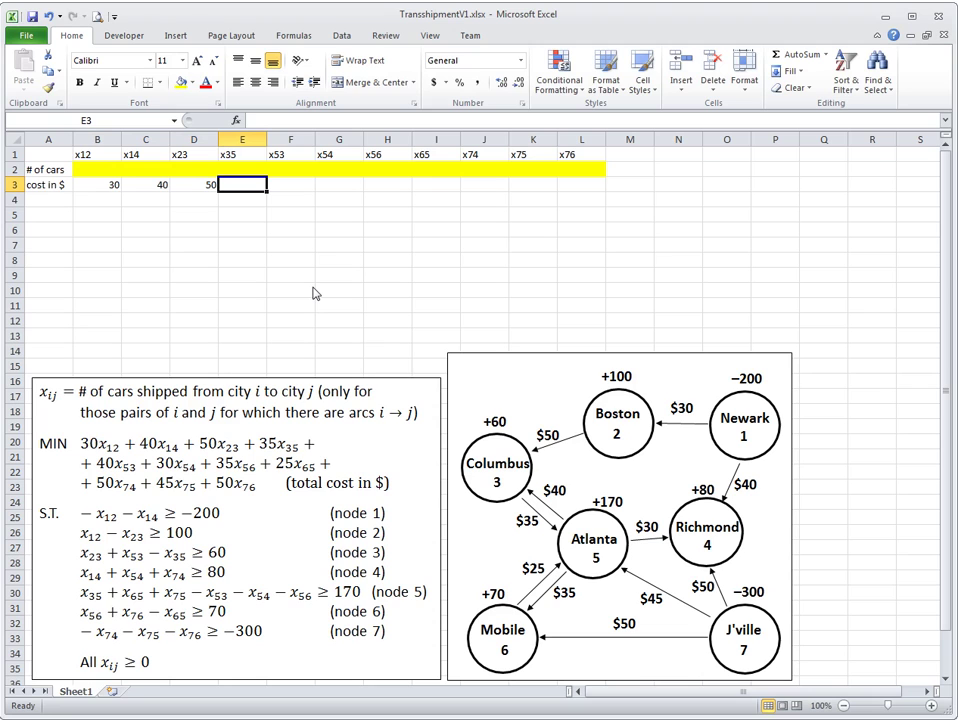
type("35")
key("Tab")
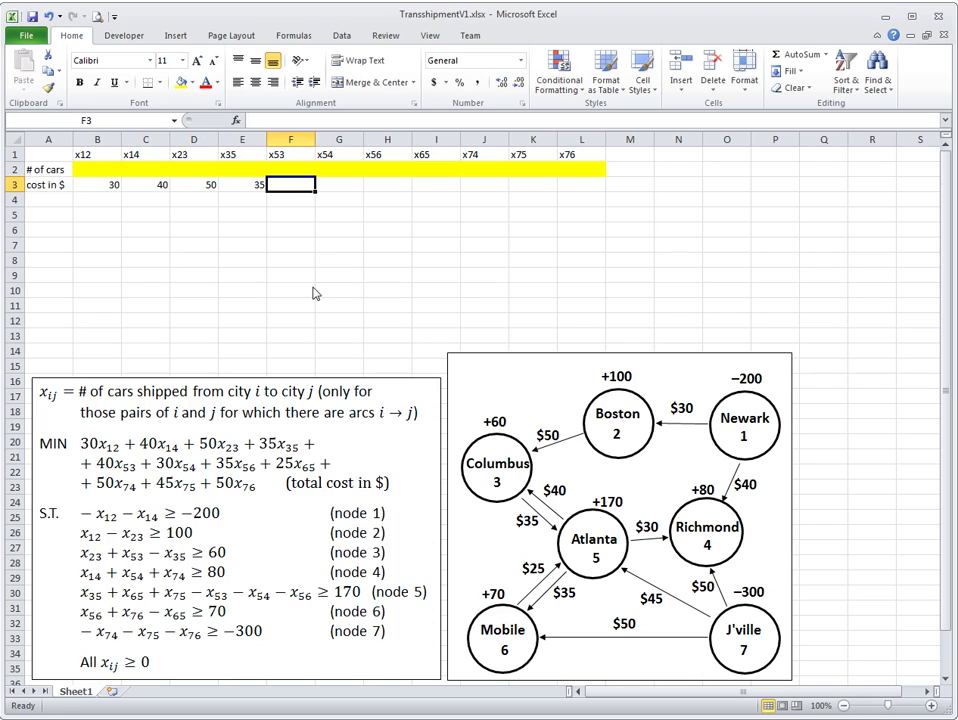
type("40")
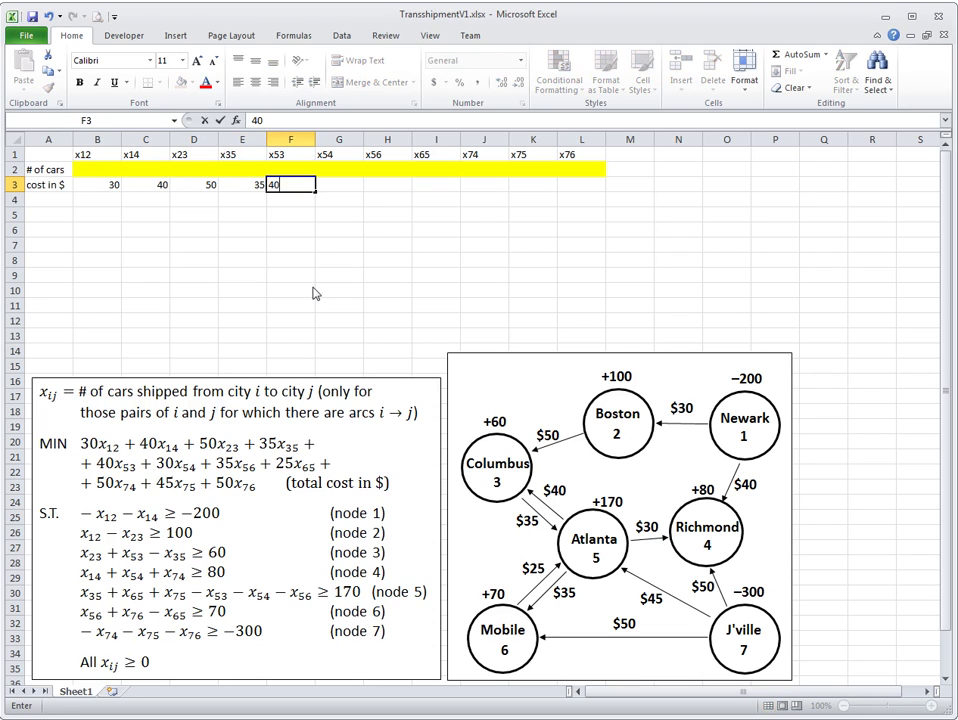
key("Tab")
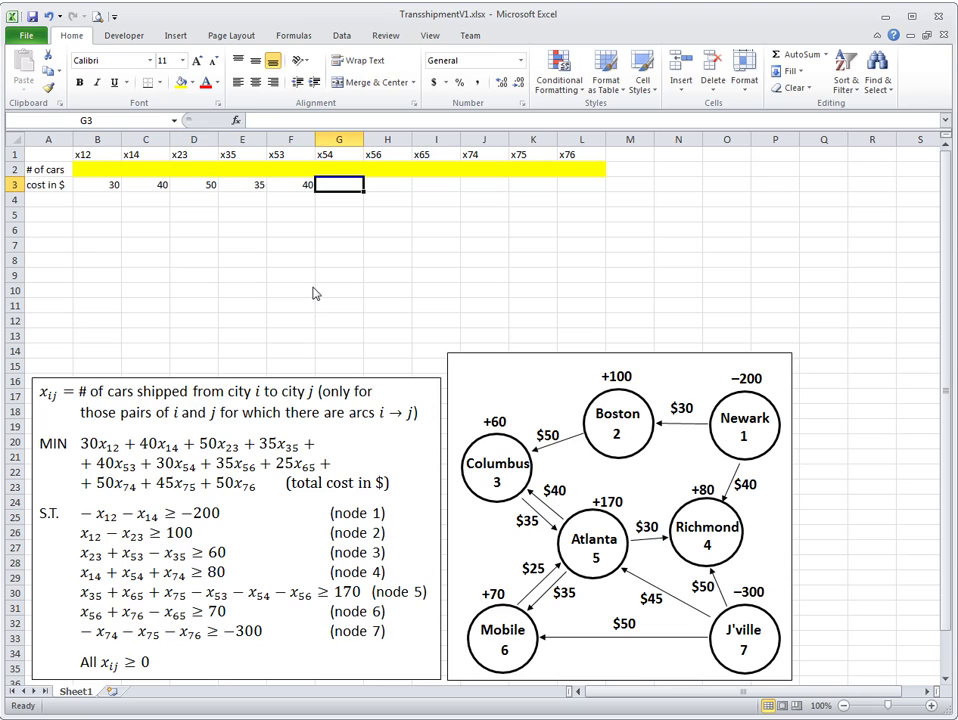
type("30")
key("Tab")
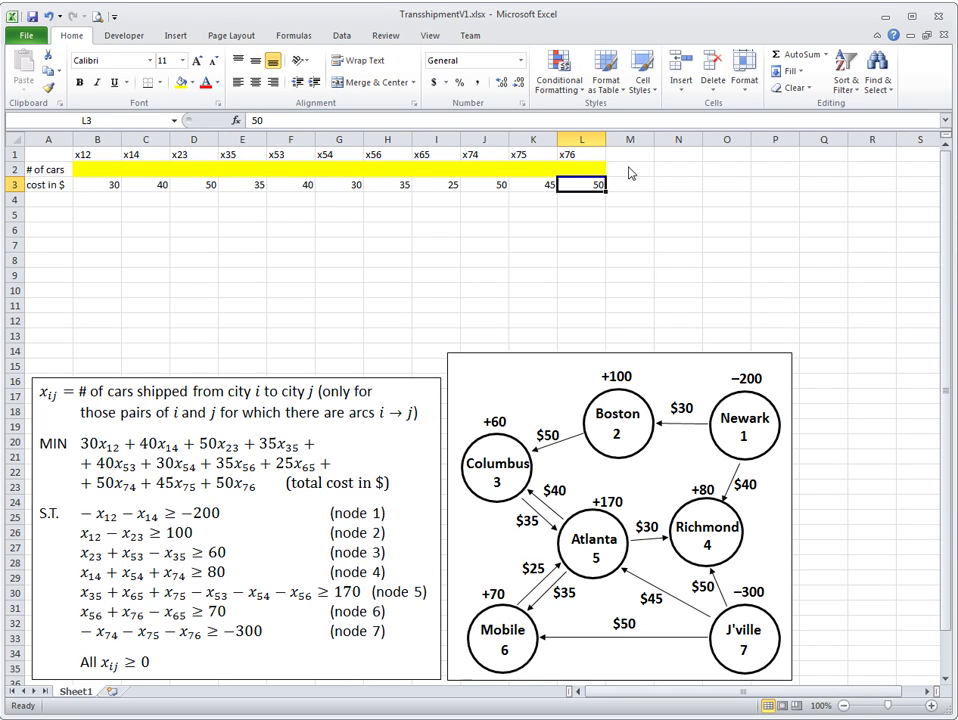
- Label cell M2 "total" at the end of the # of cars row
left_click(633, 190)
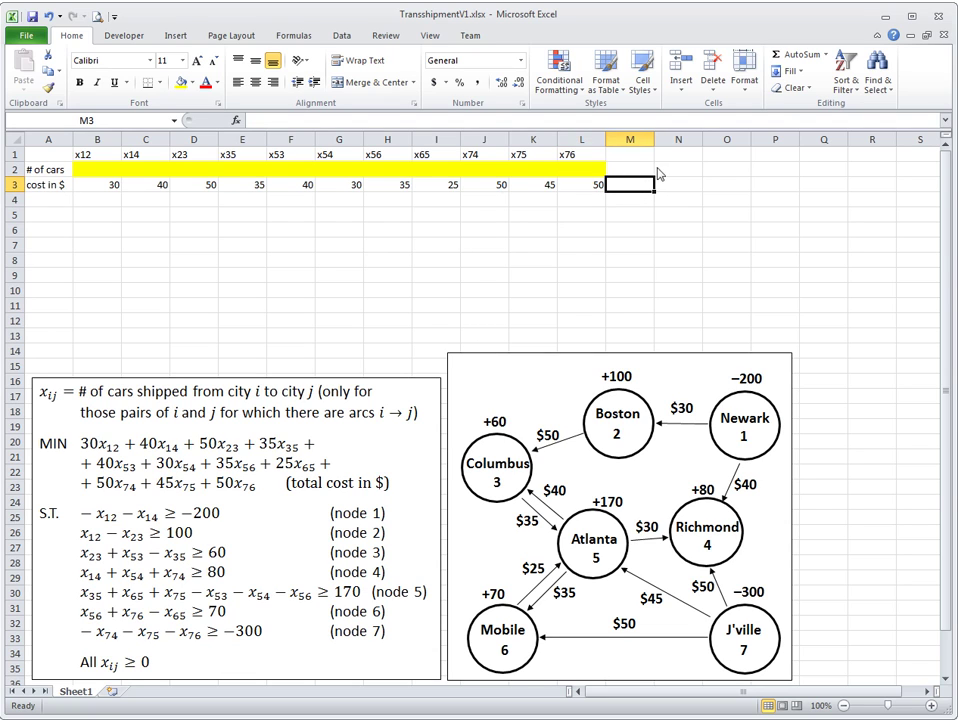
key("Up")
type("t")
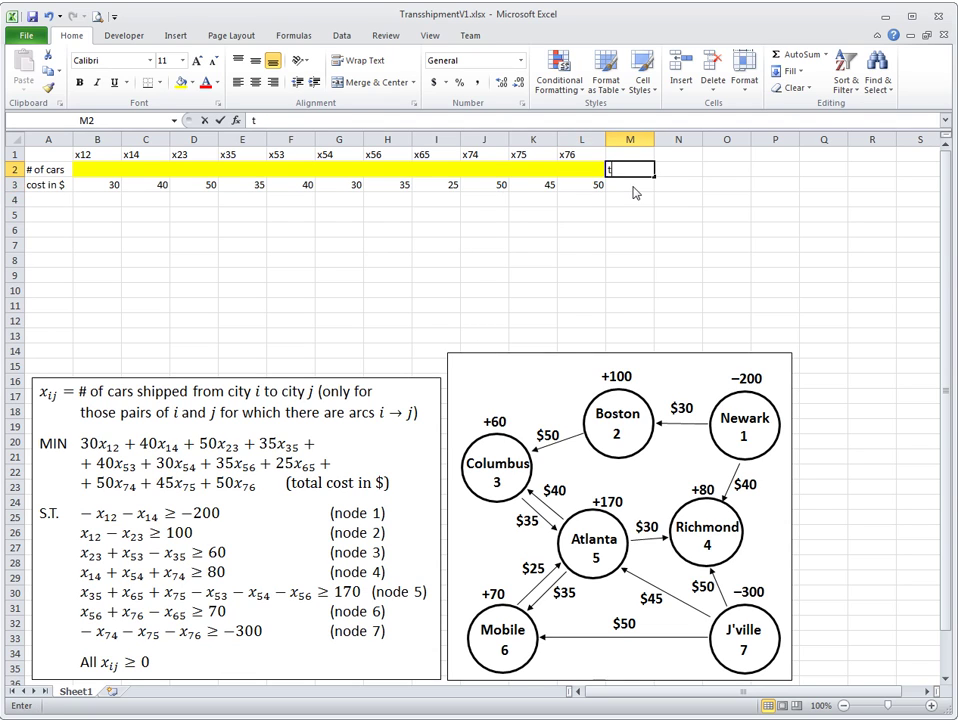
type("otal")
key("Return")
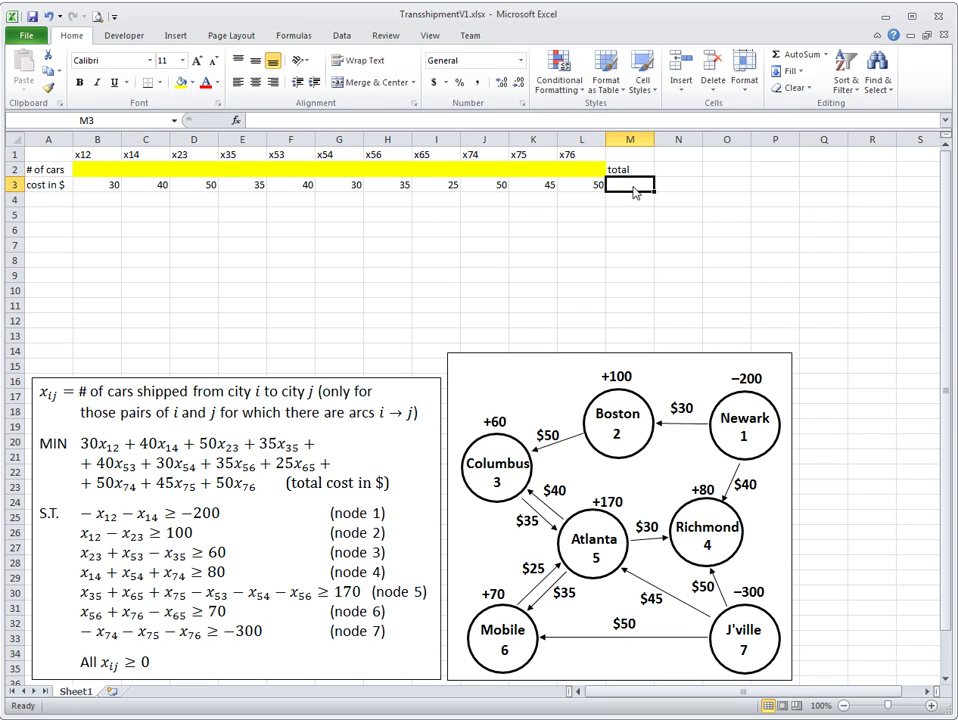
- Enter the total cost formula =SUMPRODUCT(B3:L3,$B$2:$L$2) in cell M3, with the car quantities as an absolute reference
type("=")
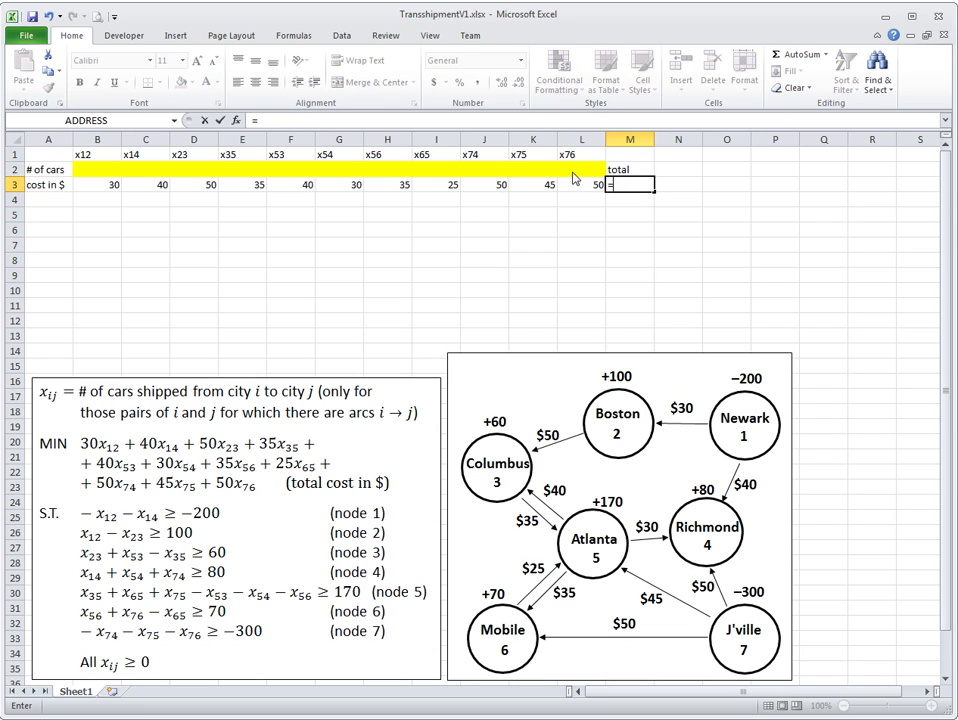
type("sumproduct(")
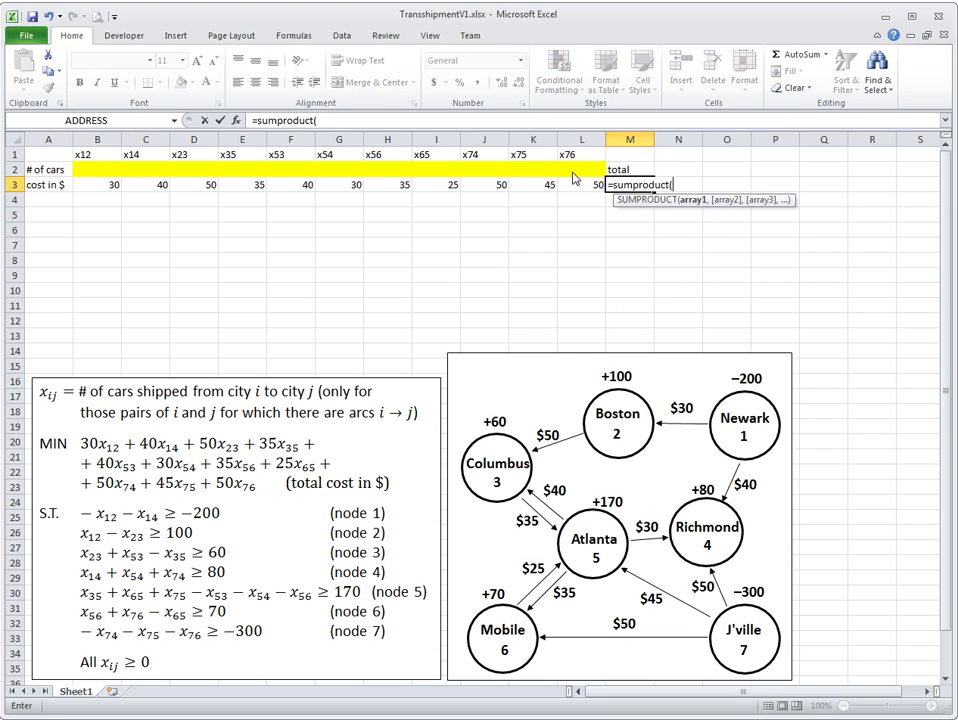
left_click_drag(575, 185, 112, 197)
type(",")
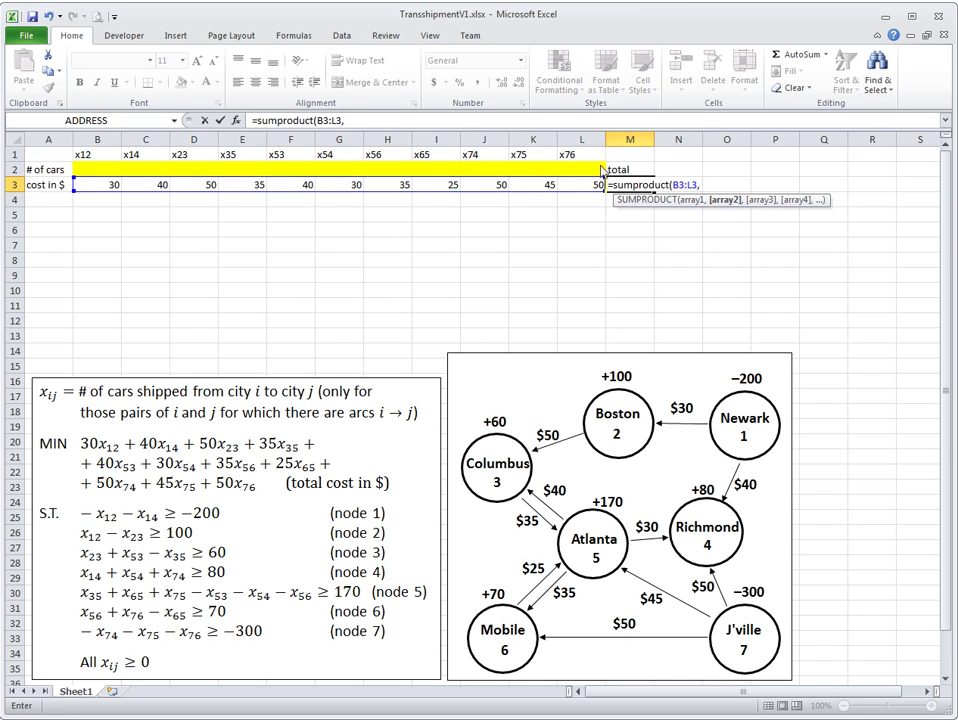
left_click_drag(580, 170, 107, 172)
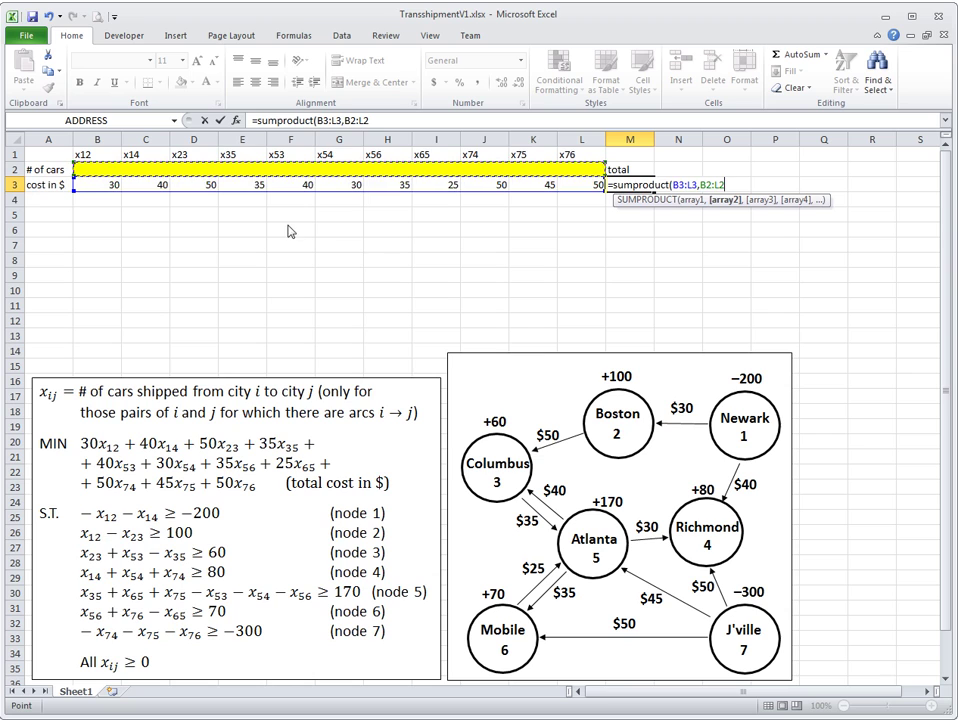
key("F4")
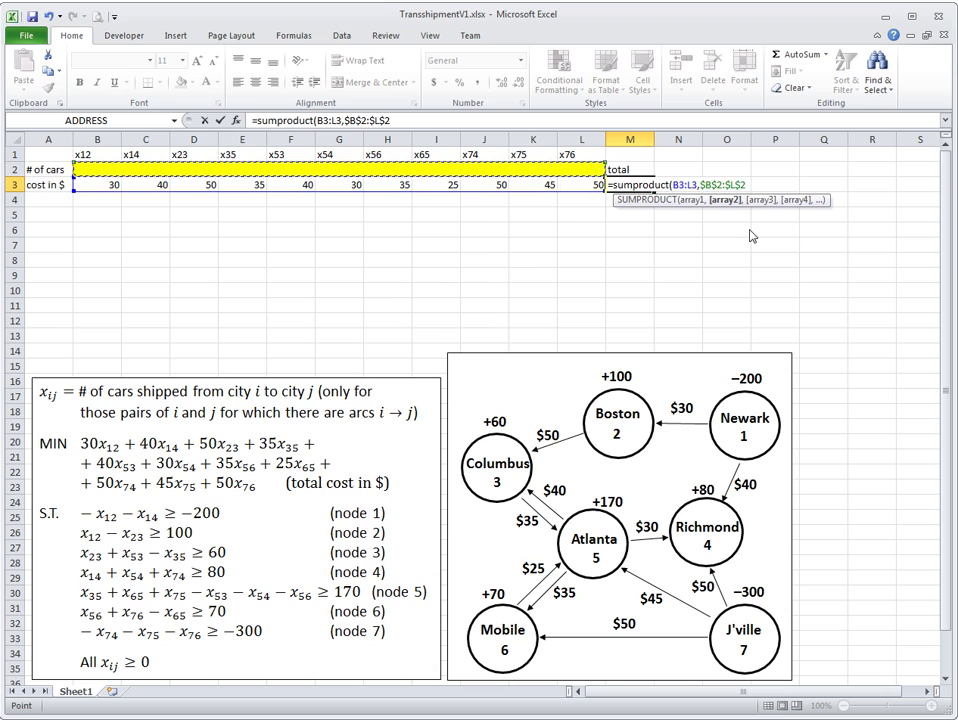
type(")")
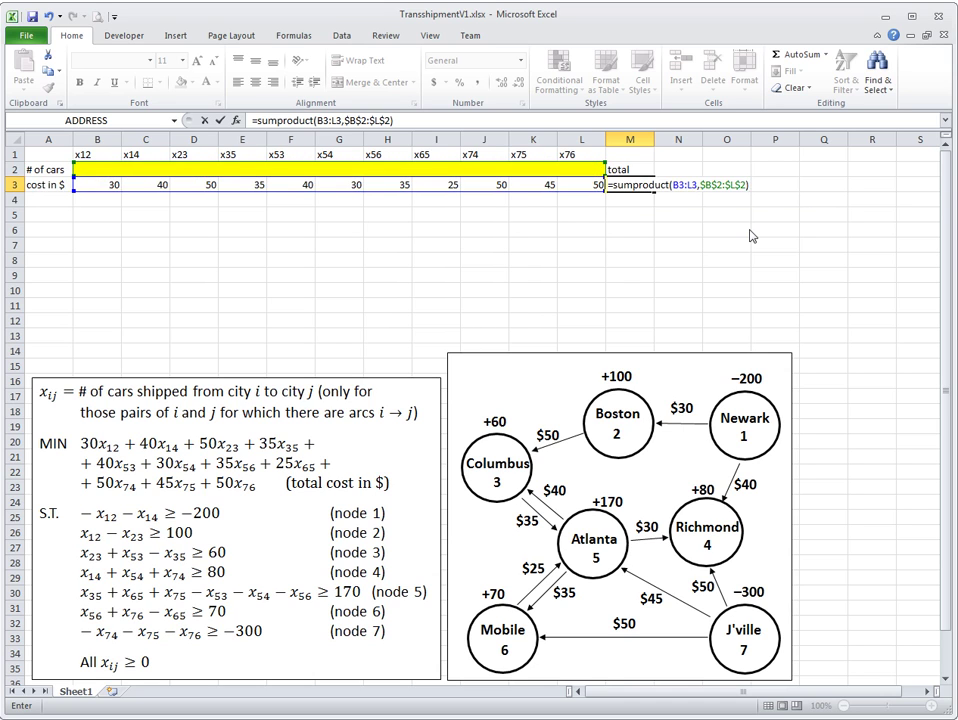
key("Return")
left_click(637, 190)
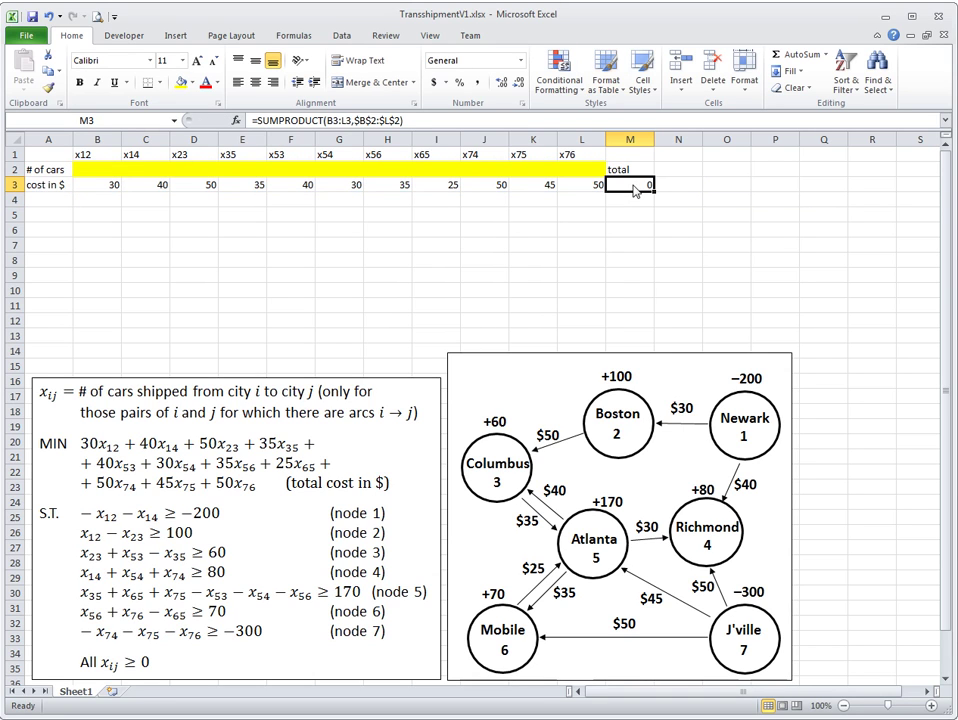
- Enter trial quantities of 100 cars for x12 in B2 and 1 car for x65 in I2
left_click(100, 170)
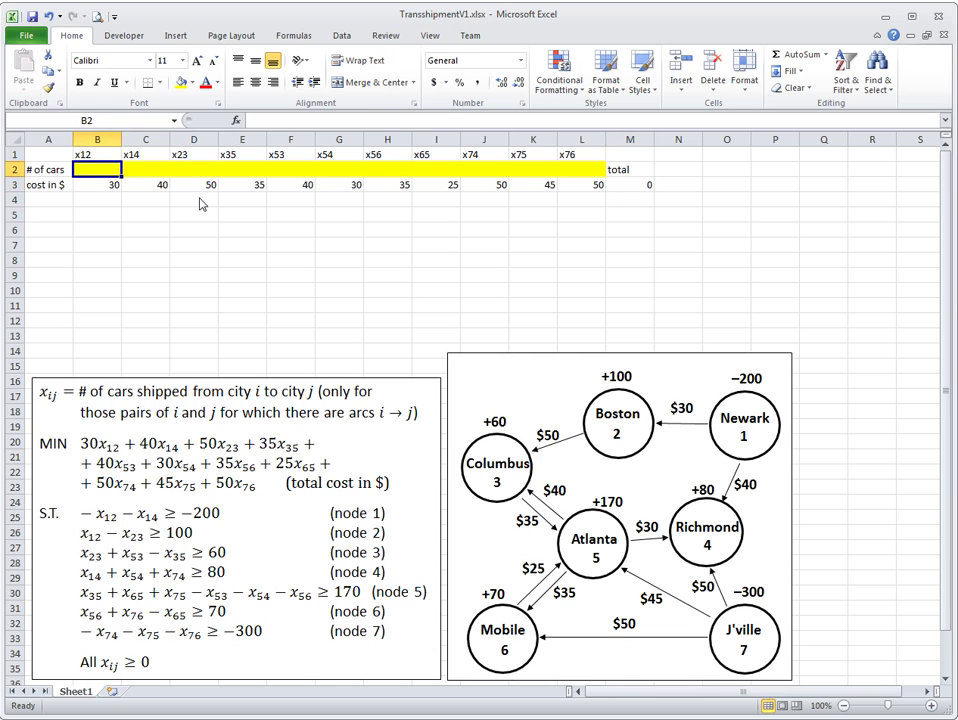
type("100")
key("Return")
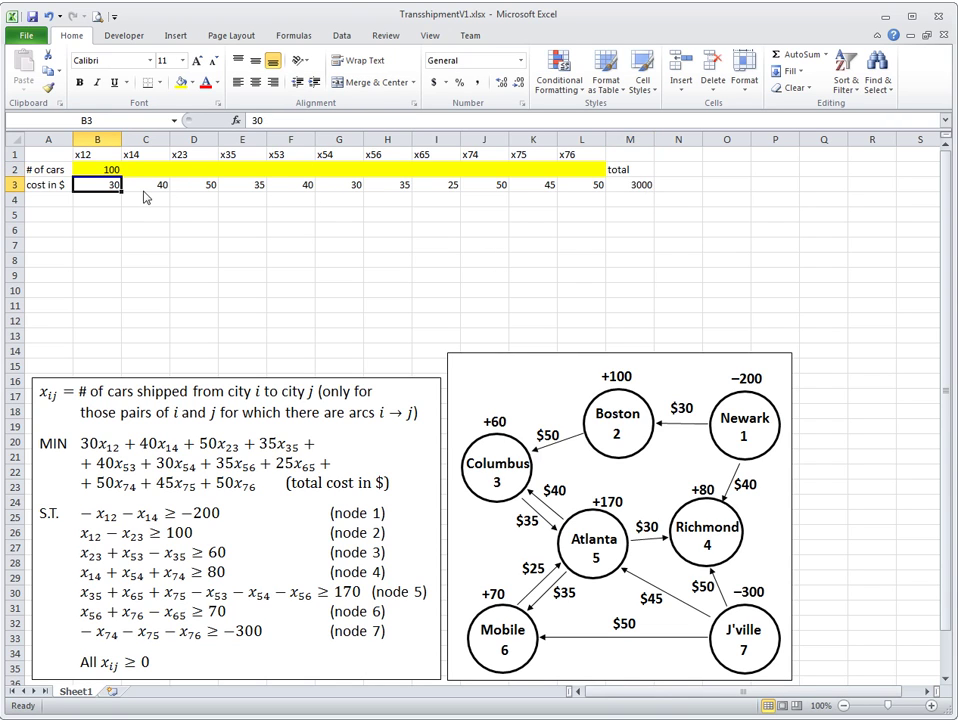
left_click(436, 170)
type("1")
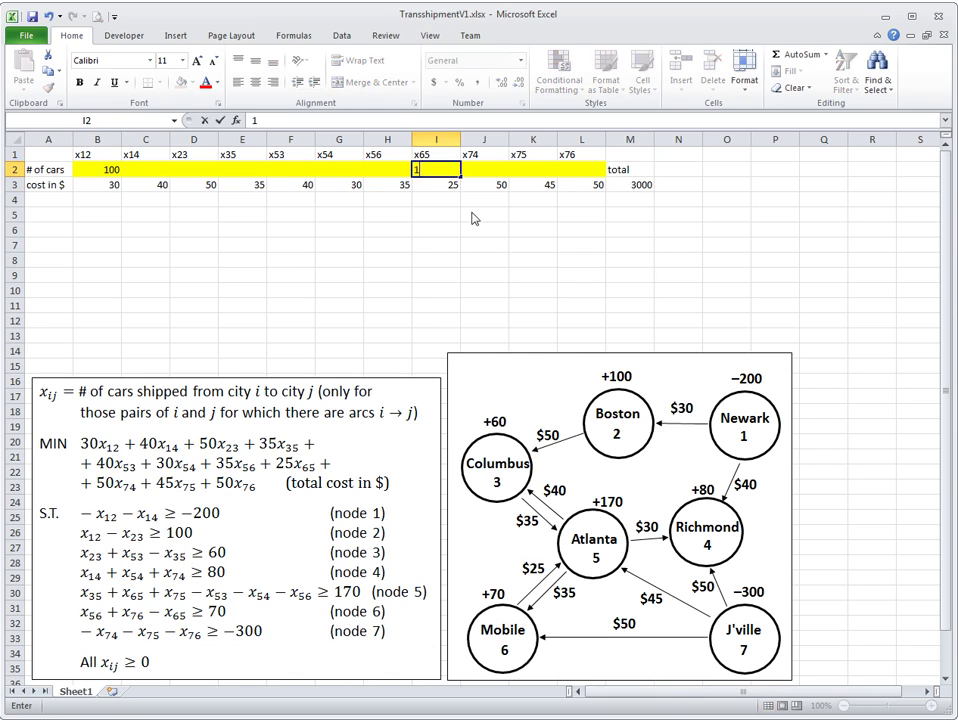
left_click(472, 214)
- Fill the total cost cell M3 with green
left_click(616, 188)
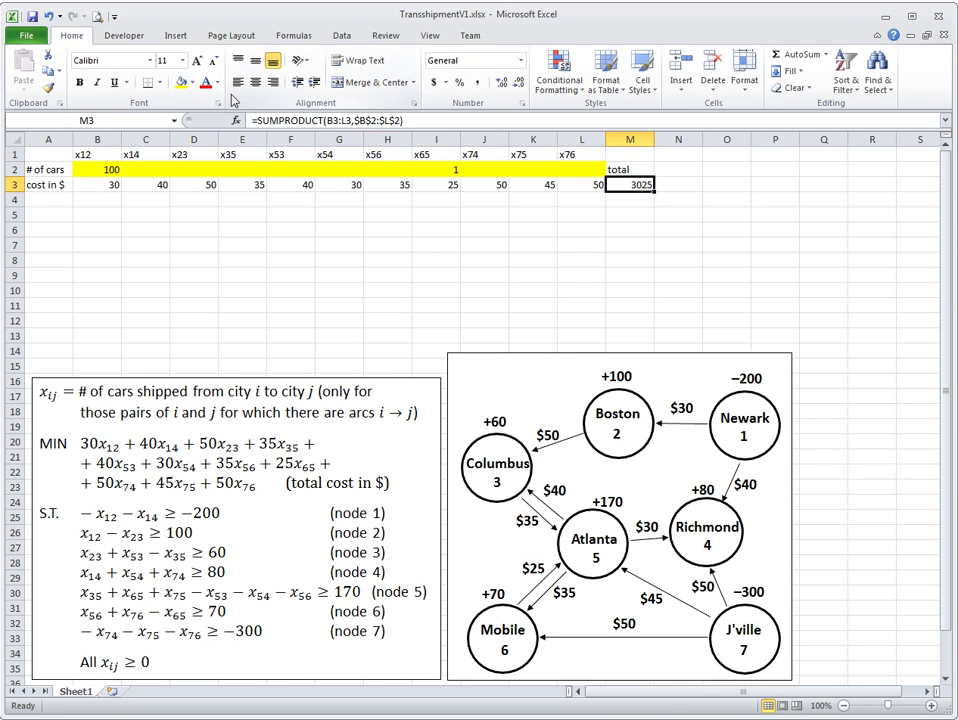
left_click(192, 82)
left_click(230, 191)
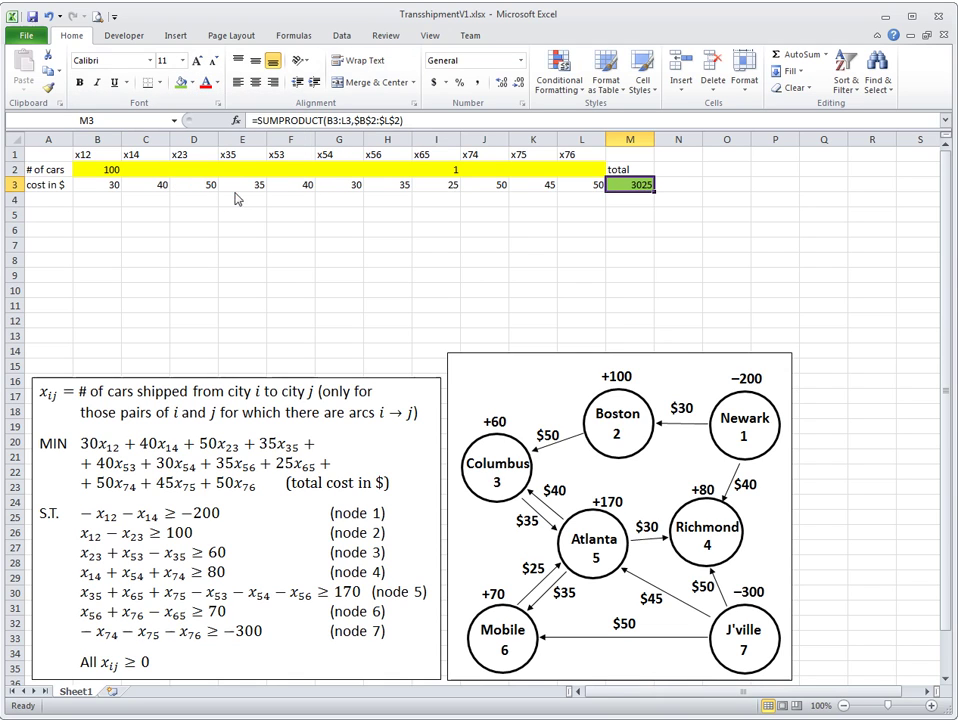
left_click(667, 200)
left_click(680, 171)
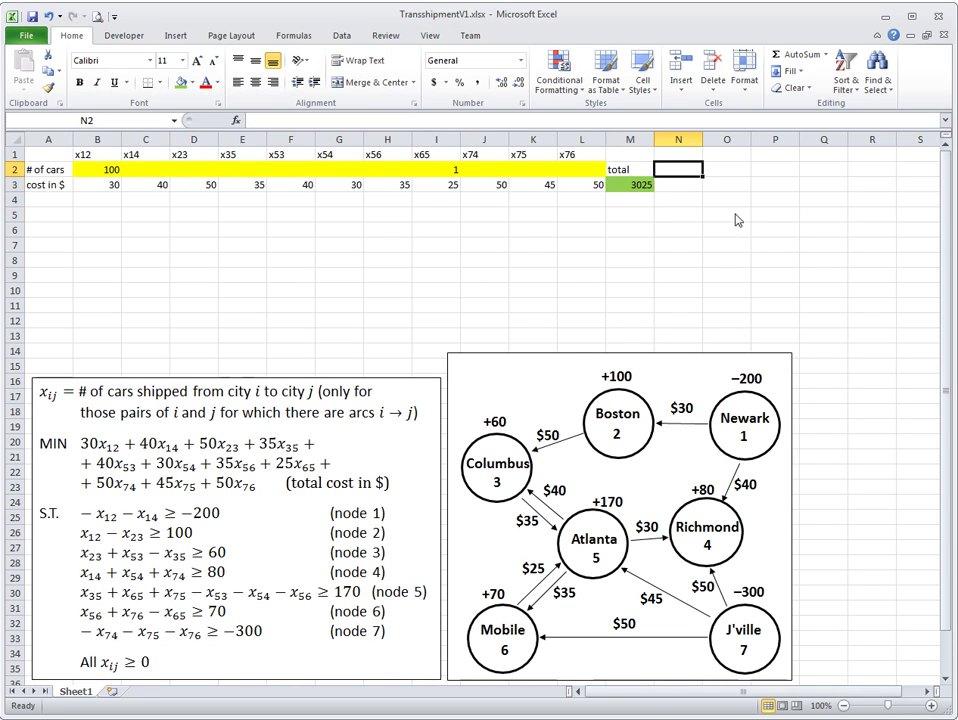
left_click(638, 185)
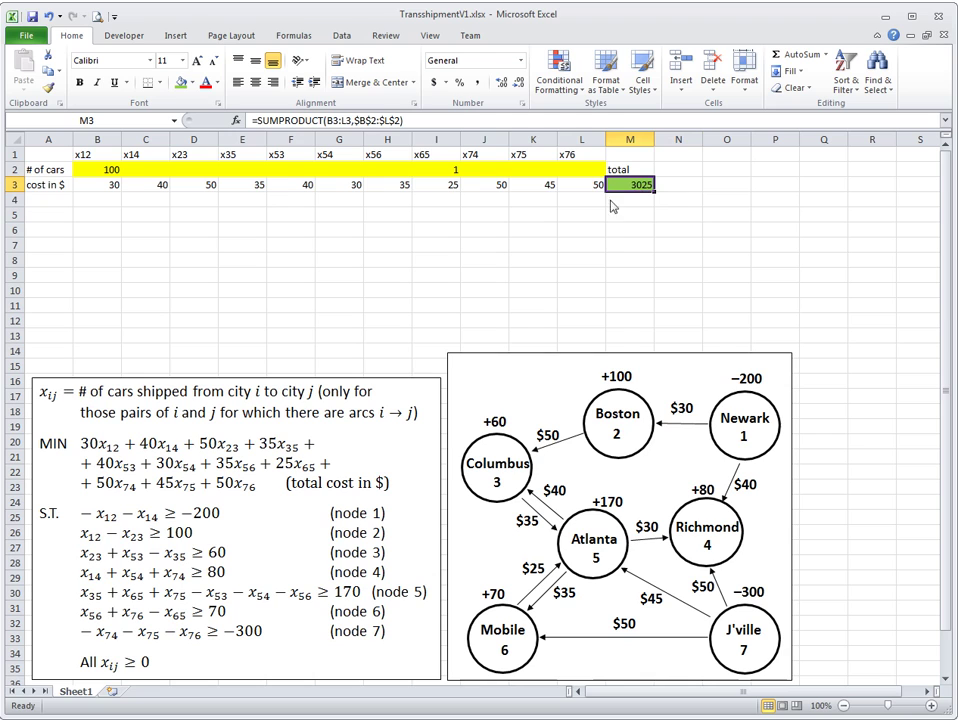
- Label cells A4 to A10 as node 1 through node 7 by extending a series from the first two labels
left_click(48, 199)
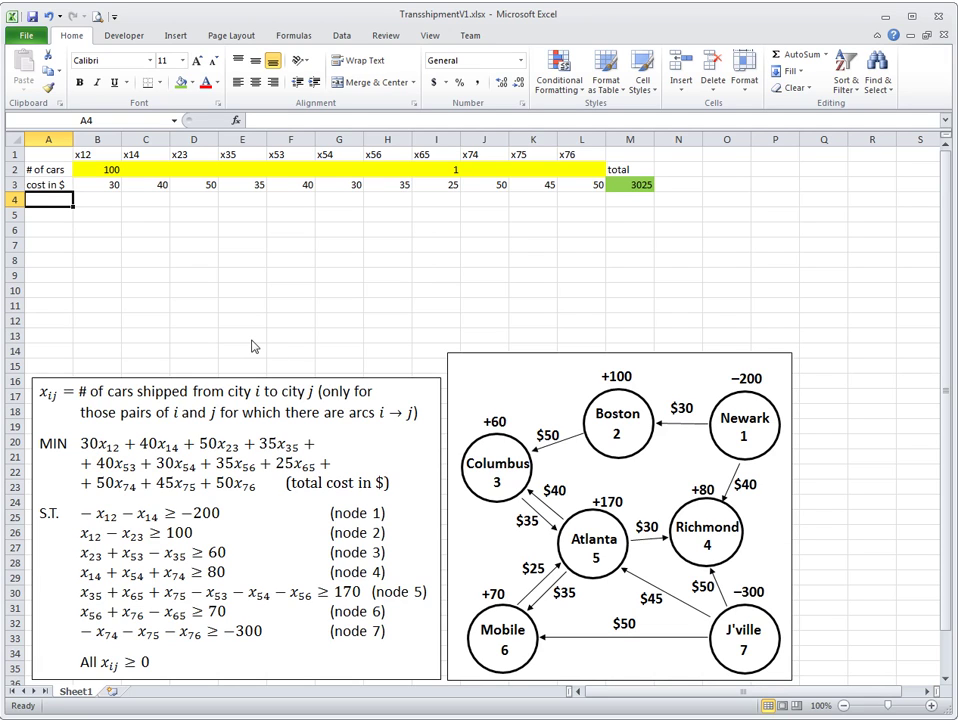
type("node 1")
key("Return")
type("node ")
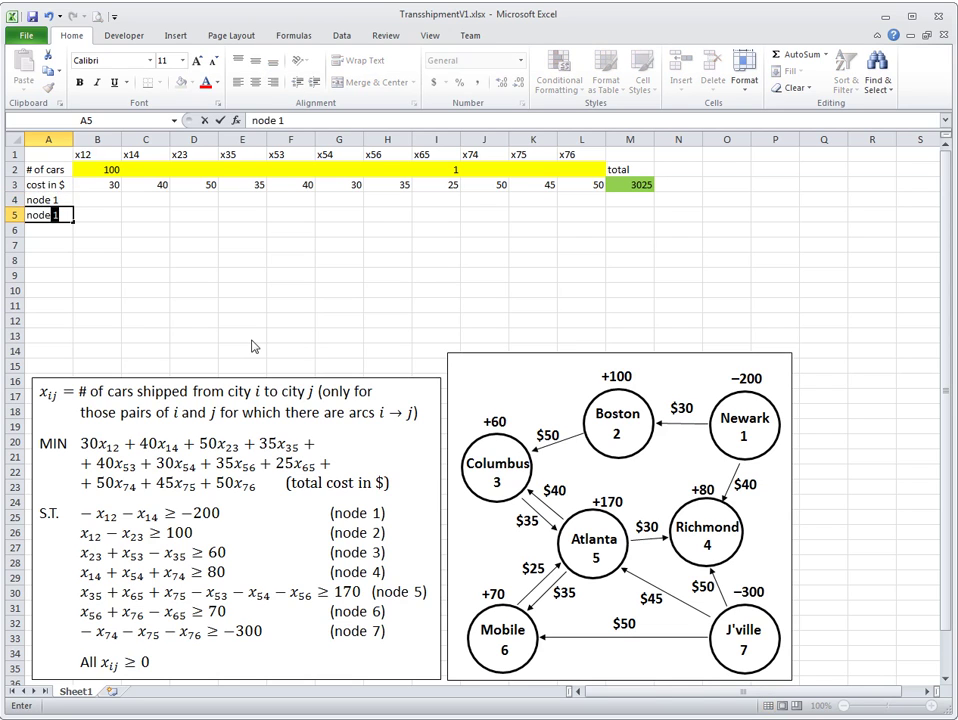
type("2")
key("Return")
key("Up")
key("Up")
key("shift+Down")
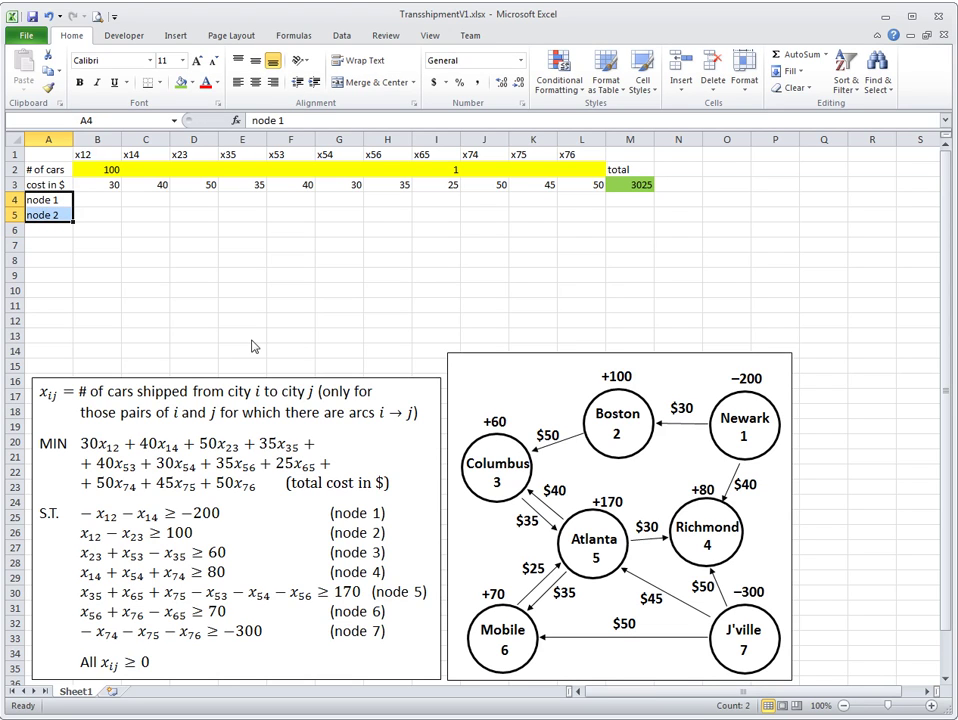
left_click_drag(72, 229, 71, 297)
left_click(60, 230)
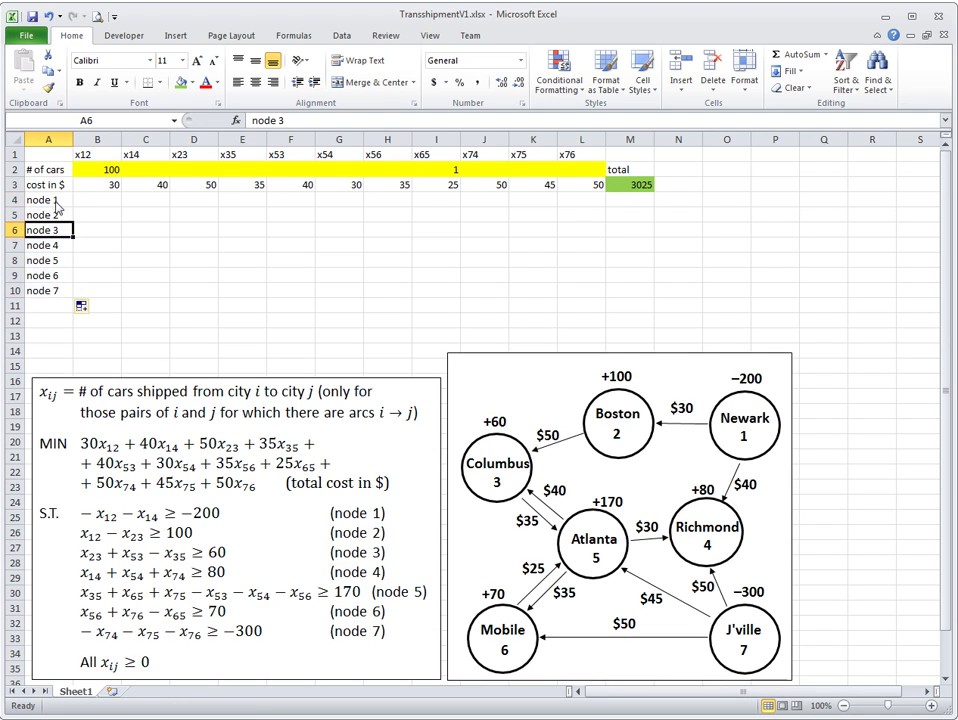
- Enter the node 1 constraint coefficients of -1 for x12 in B4 and -1 for x14 in C4
left_click(96, 202)
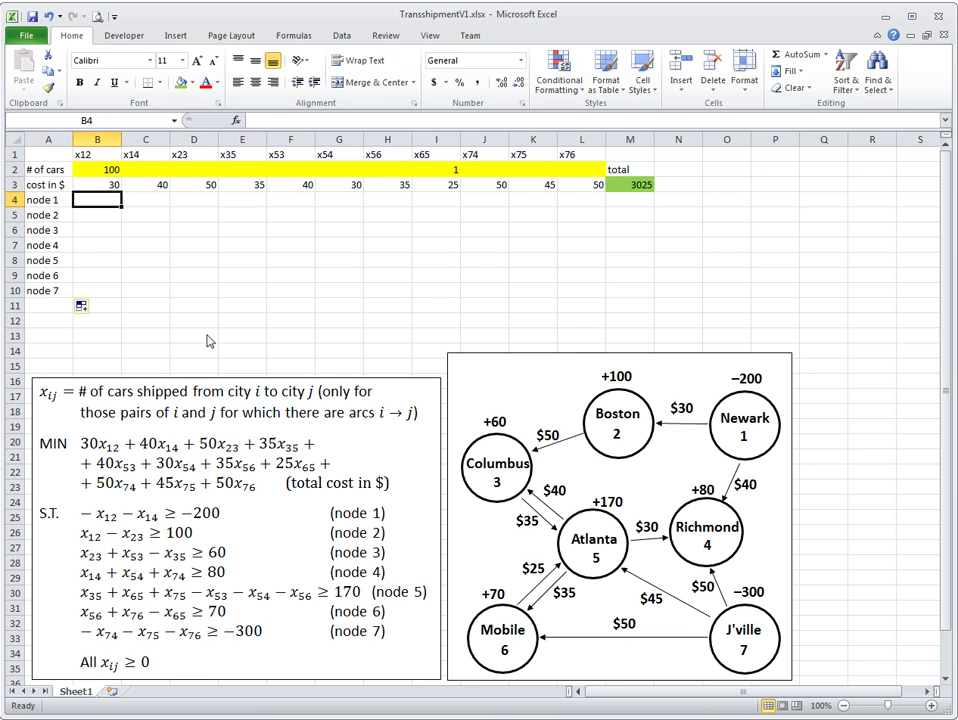
type("-1")
key("Tab")
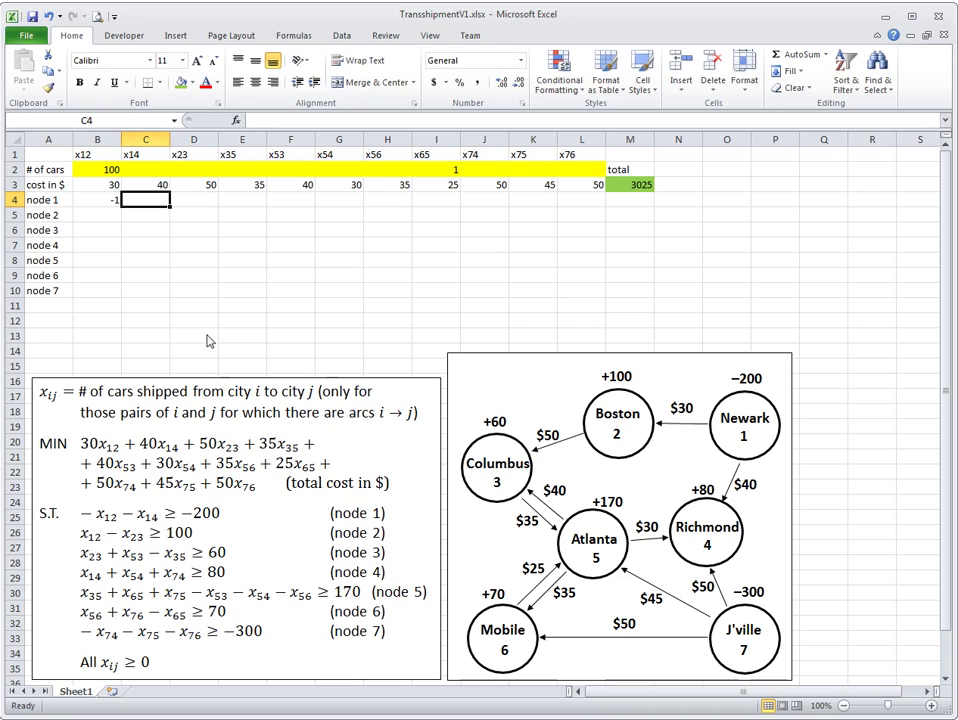
key("Tab")
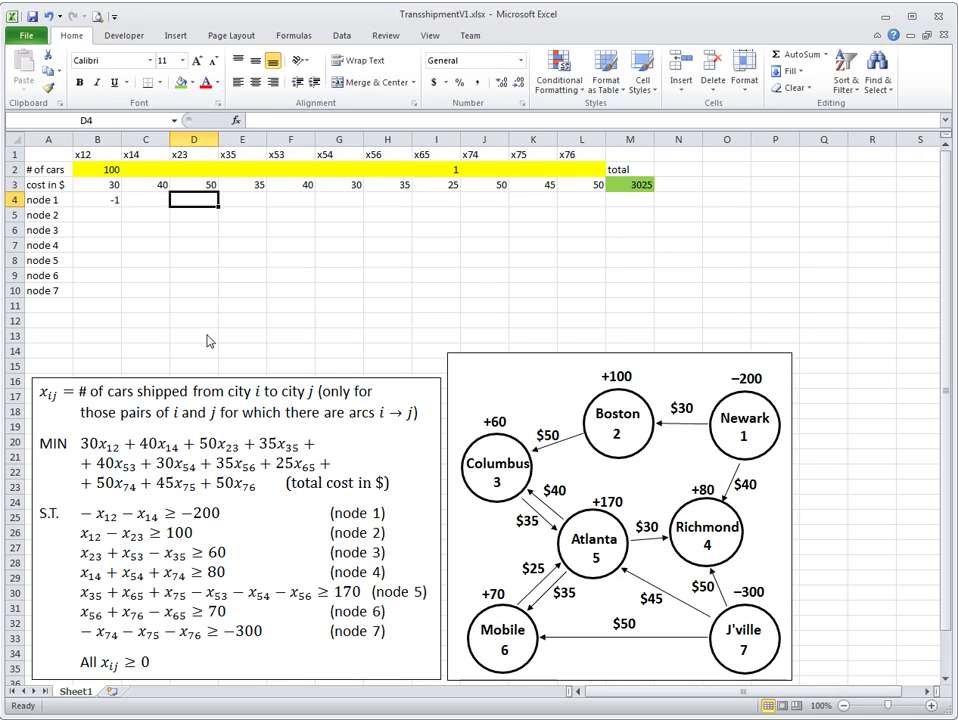
key("shift+Tab")
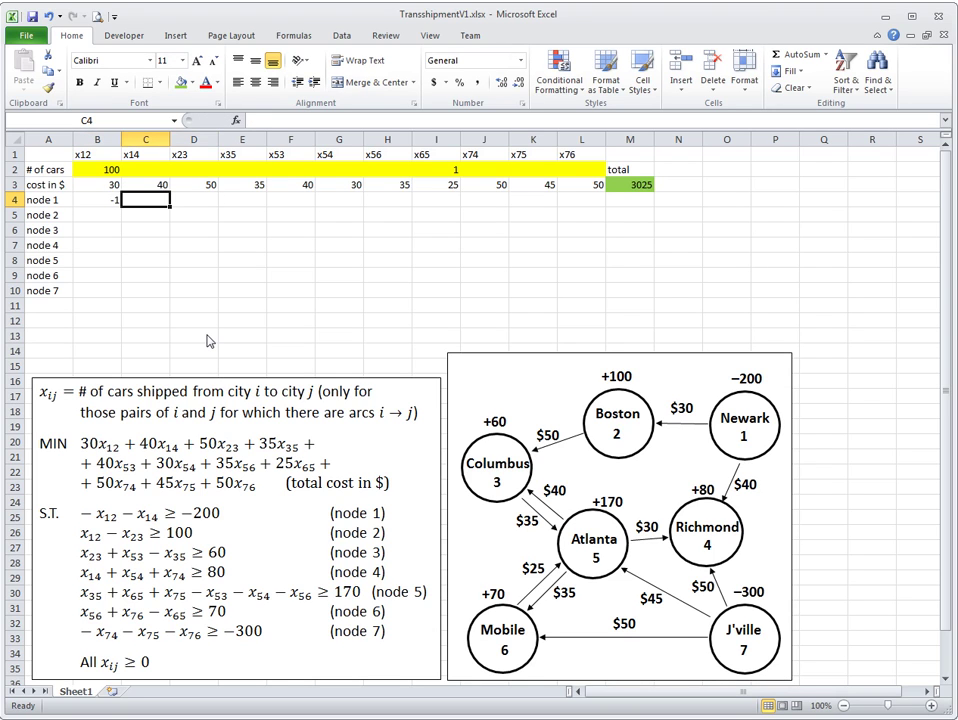
type("-1")
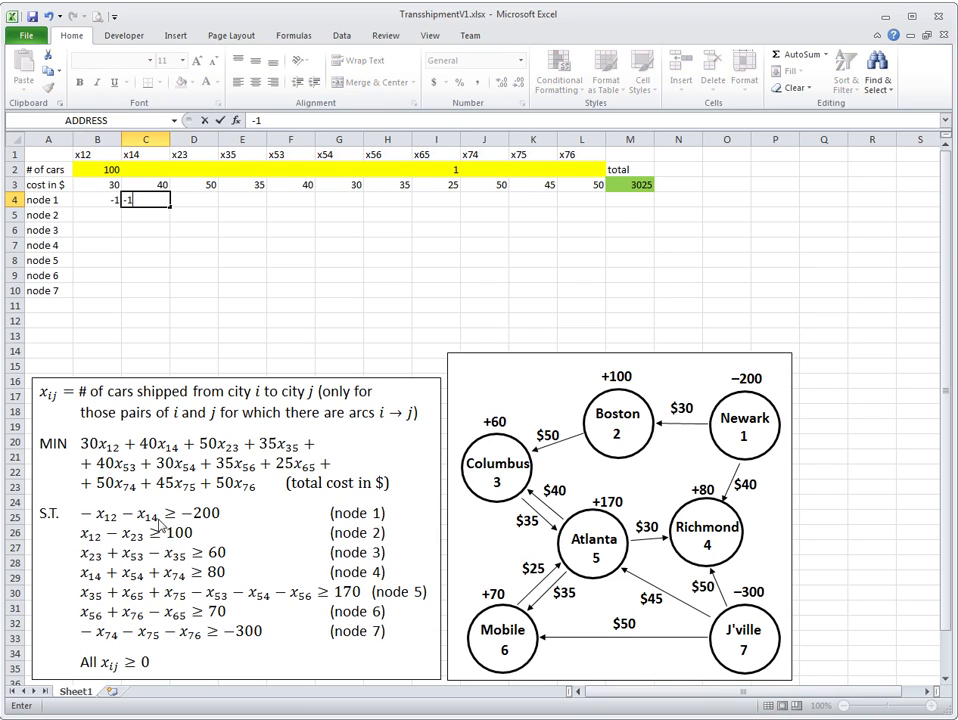
key("Return")
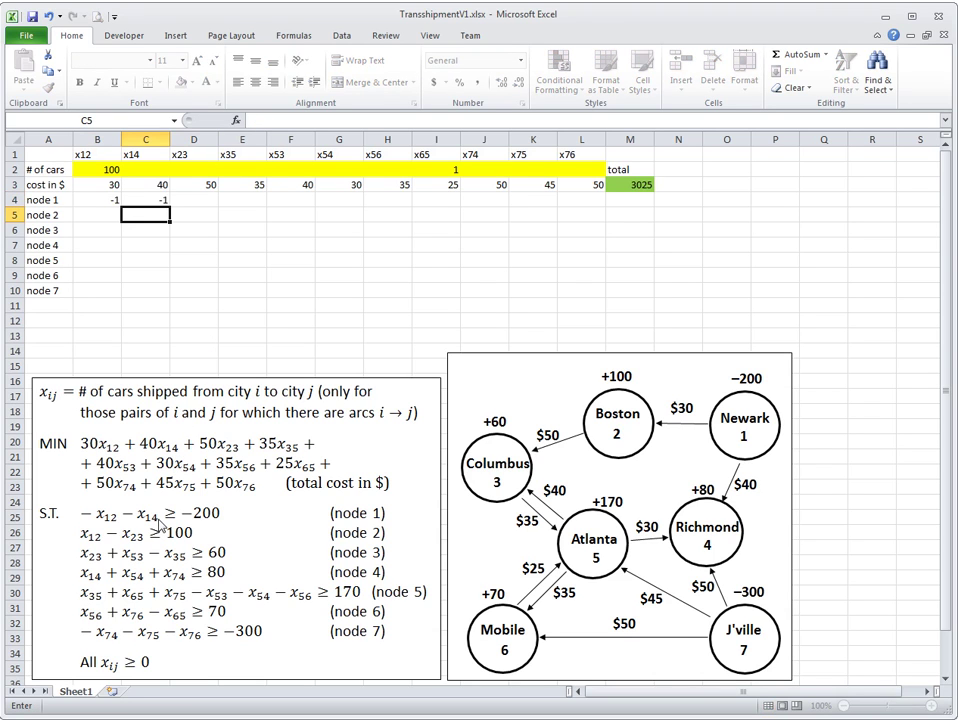
- Review the blank coefficient cells D4 to L4 in the node 1 row
key("Up")
key("Right")
key("Right")
key("Right")
key("Right")
key("Right")
key("Right")
key("Right")
key("Right")
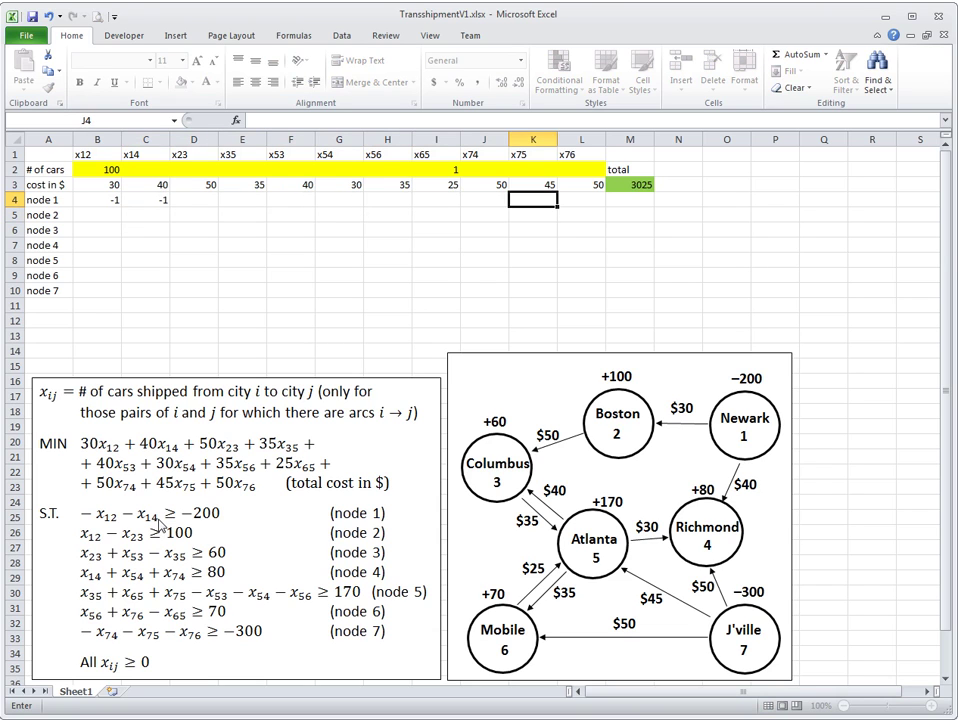
key("Right")
key("Right")
key("Right")
key("Left")
key("Left")
key("Left")
key("Left")
key("Left")
key("Left")
key("Left")
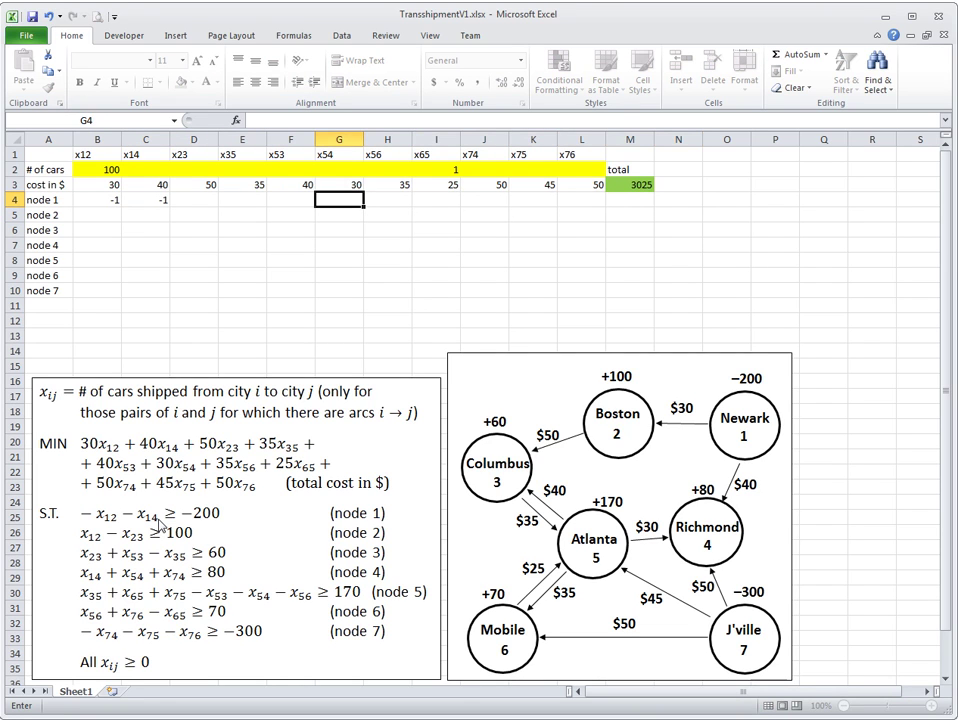
key("Left")
key("Left")
key("Left")
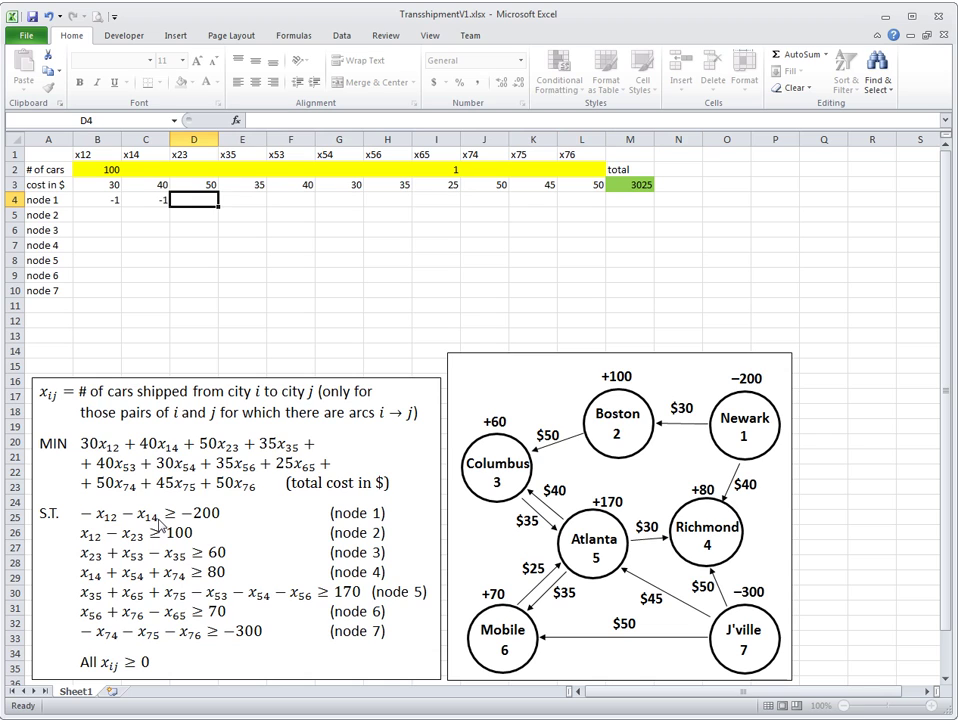
key("shift+Right")
key("shift+Right")
key("shift+Right")
key("shift+Right")
key("shift+Right")
key("shift+Right")
key("shift+Right")
key("shift+Right")
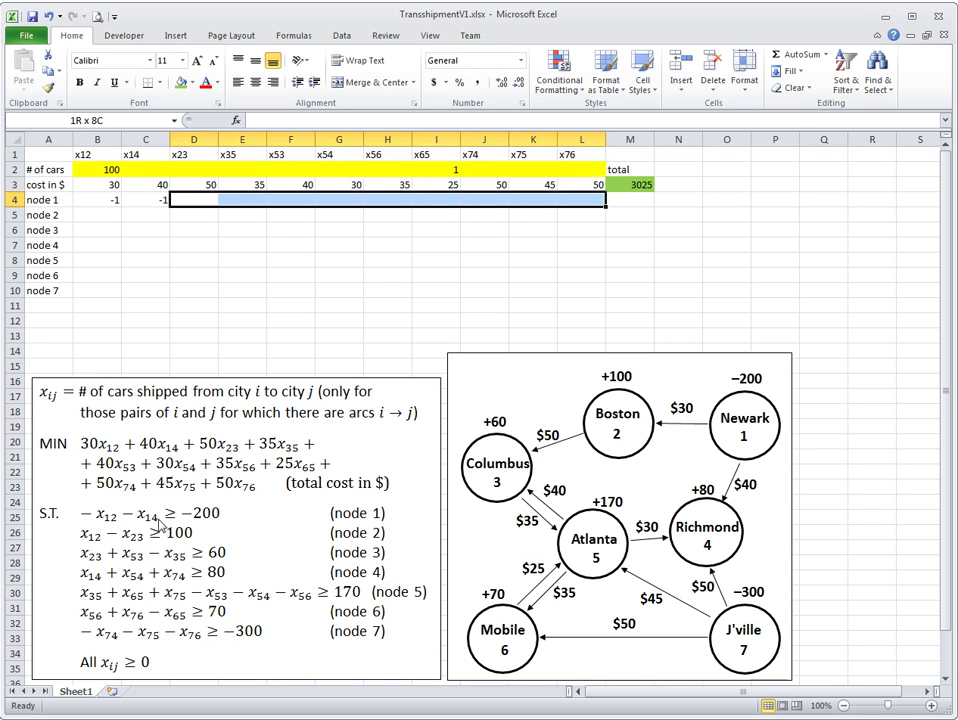
key("shift+Right")
key("shift+Right")
key("shift+Left")
key("shift+Left")
- Copy the total formula from M3 into M4 for node 1 and open it to check its cell references
key("Right")
key("Right")
key("Right")
key("Right")
key("Right")
key("Right")
key("Right")
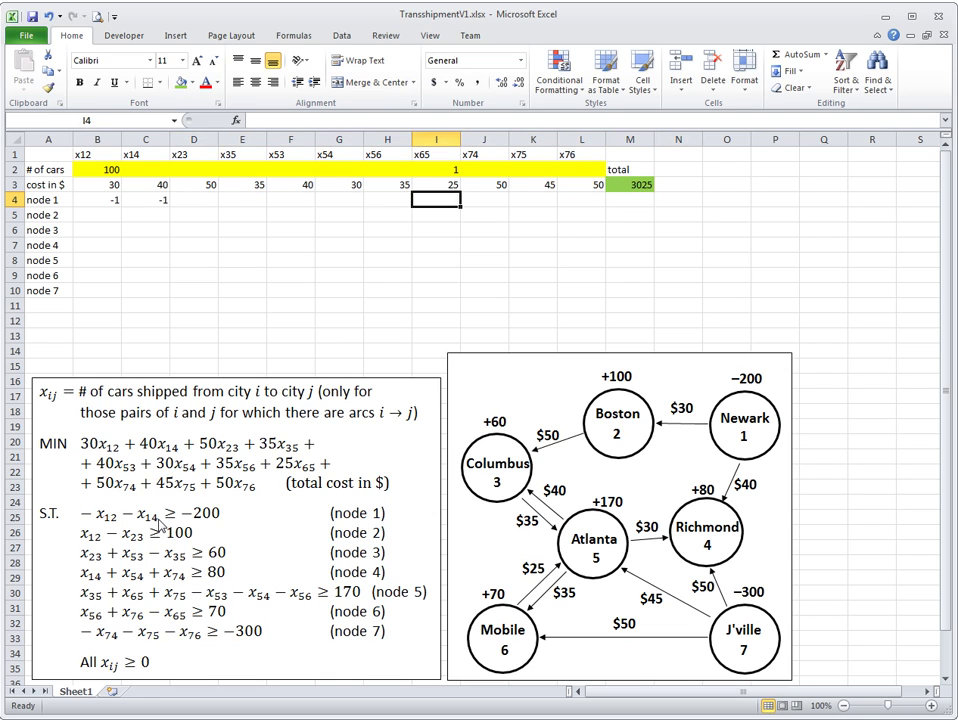
key("Right")
key("Right")
key("Right")
key("Up")
key("Left")
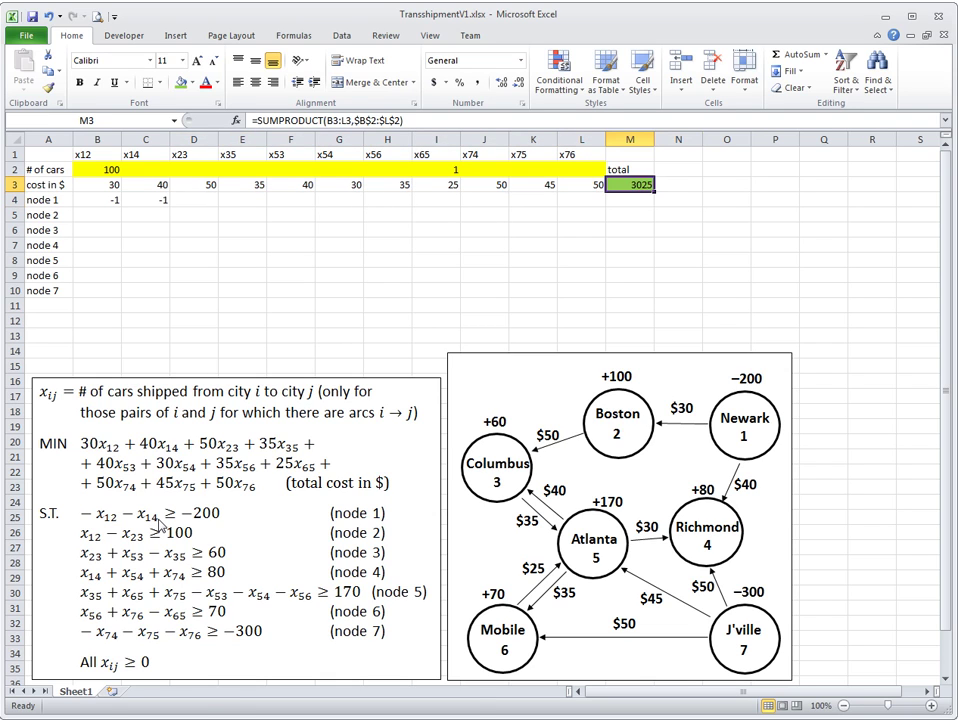
key("ctrl+c")
key("Down")
key("ctrl+v")
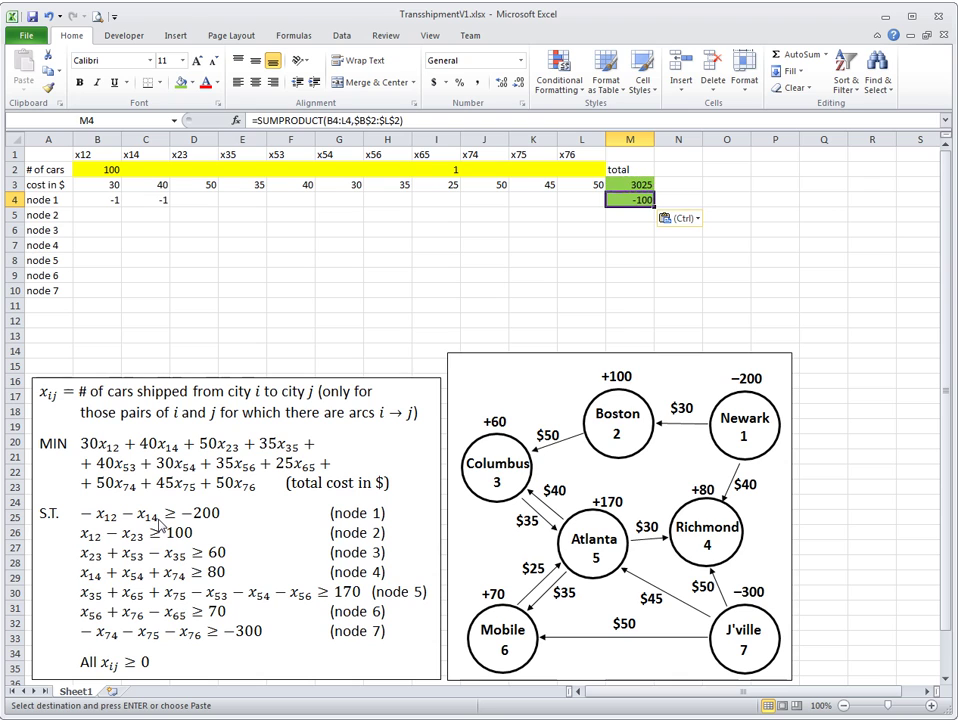
key("Right")
key("Left")
key("F2")
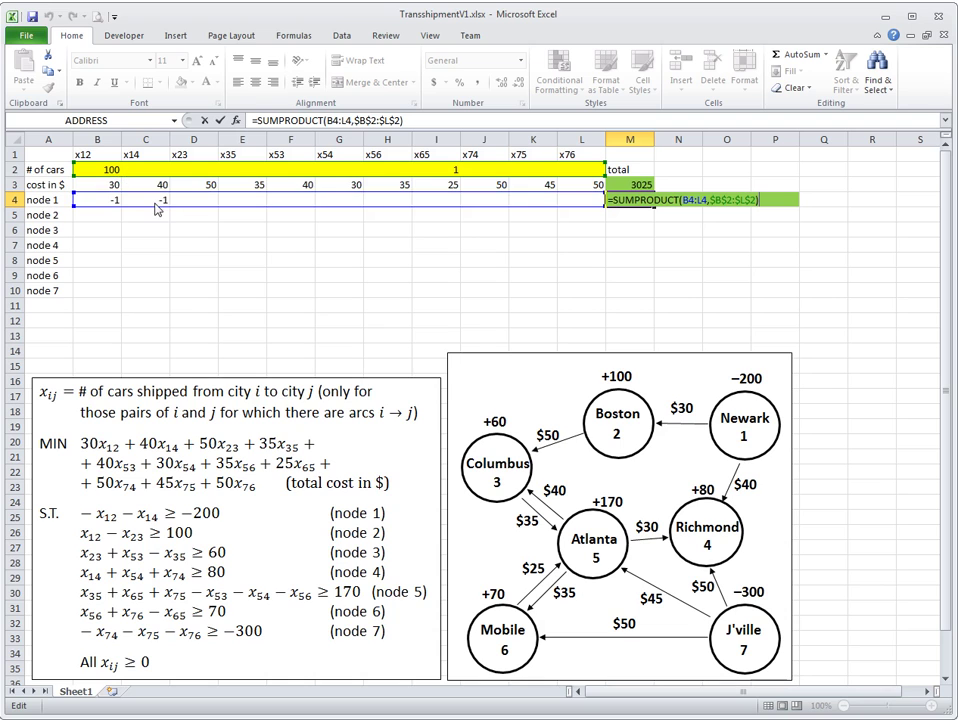
- Keep the node 1 total formula in M4, and add an RHS heading in N3 with the value -200 below it in N4
key("ctrl+Return")
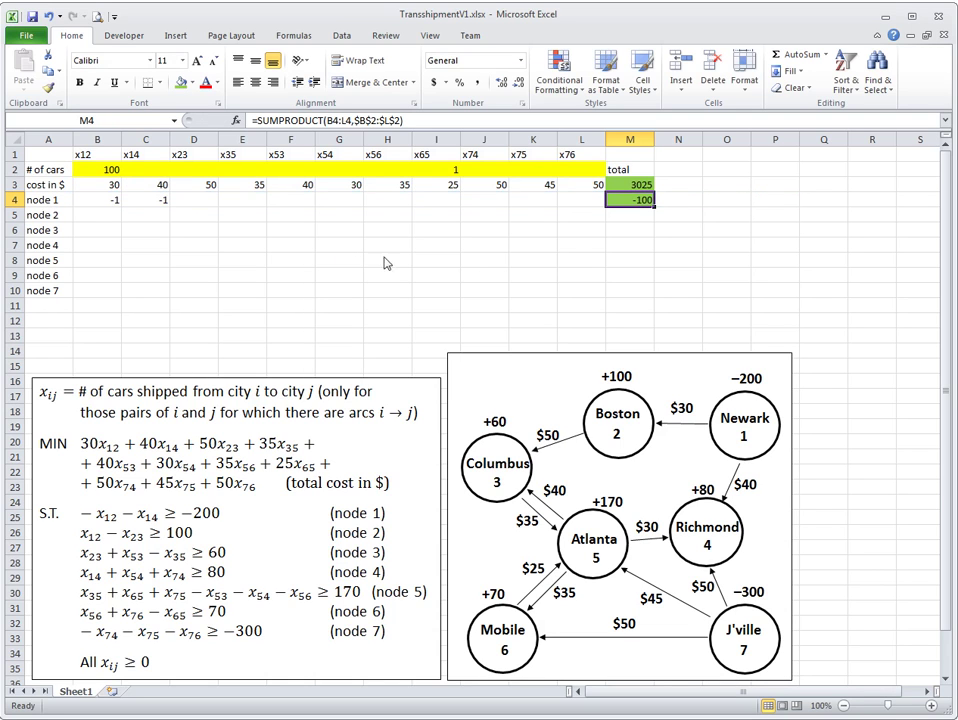
left_click(680, 198)
key("Up")
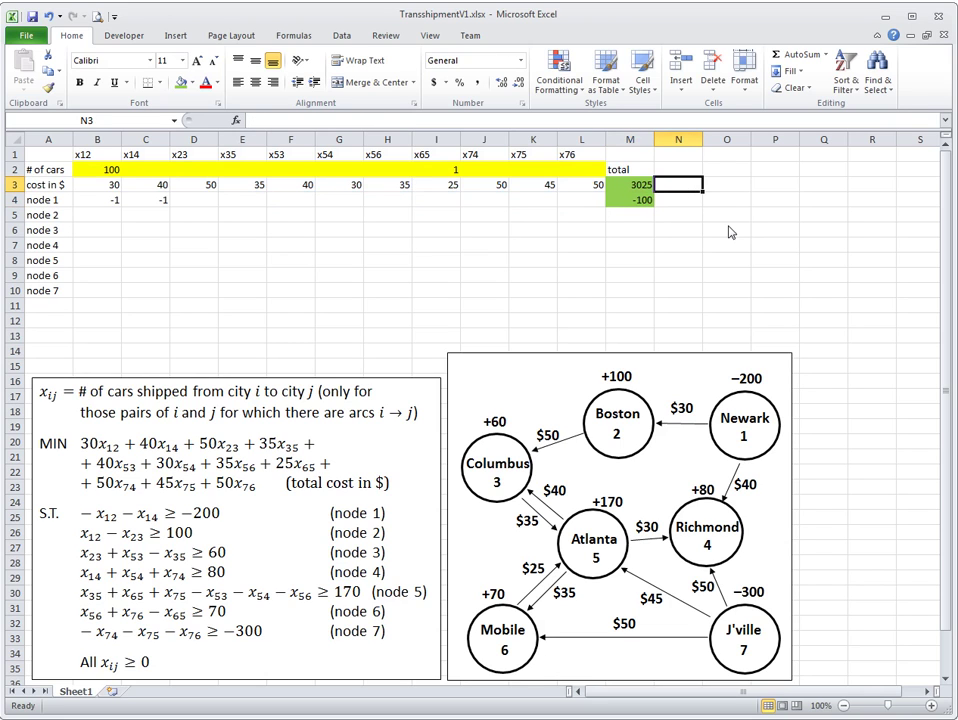
type("RHS")
key("Return")
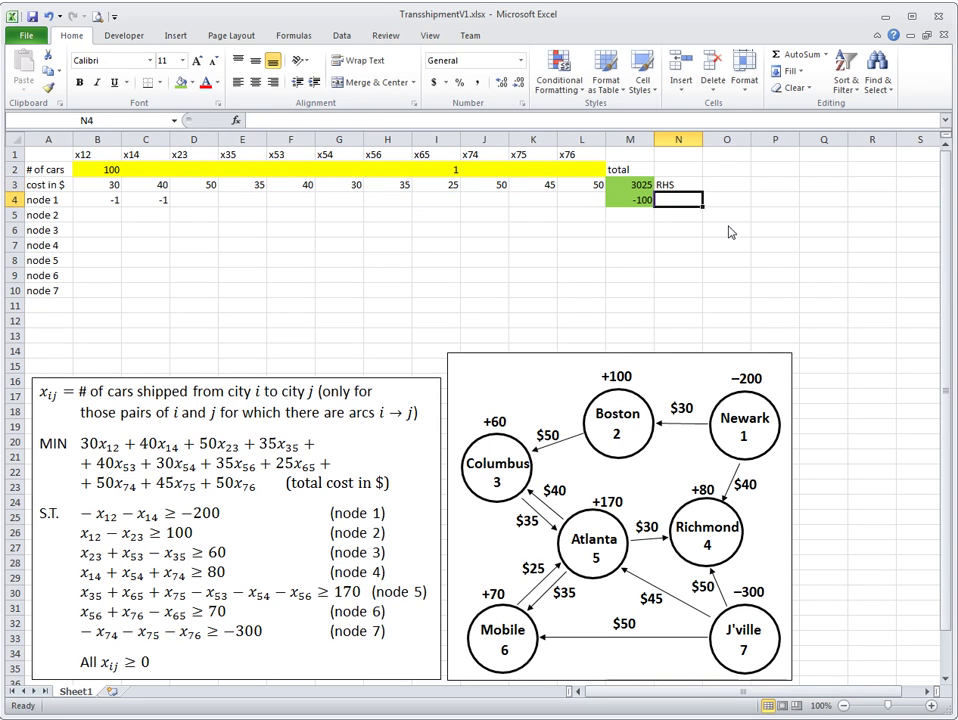
key("Up")
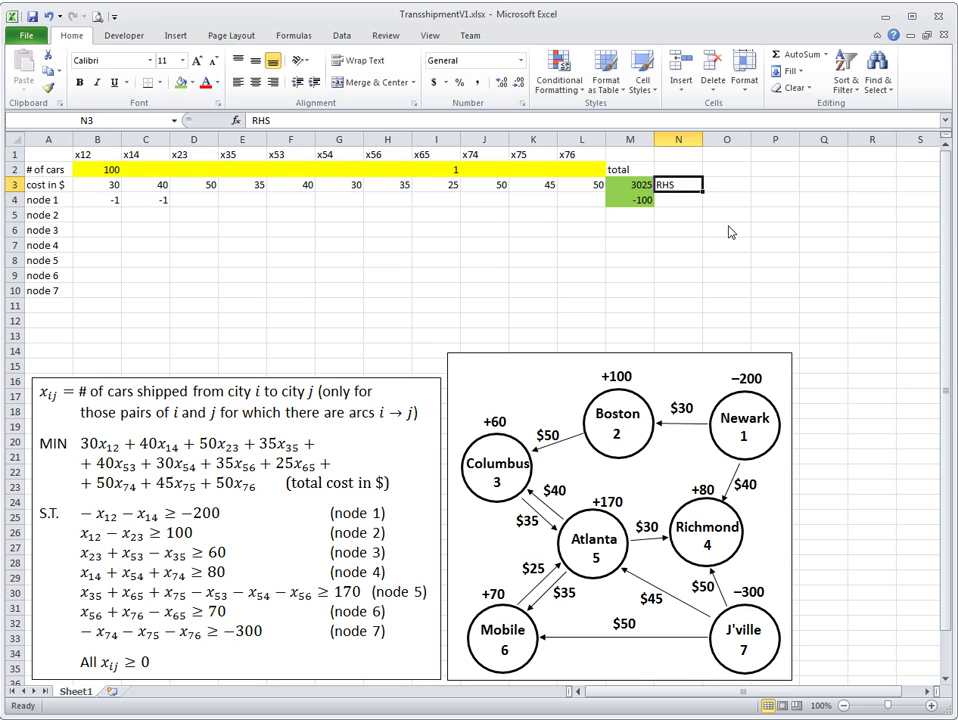
key("Down")
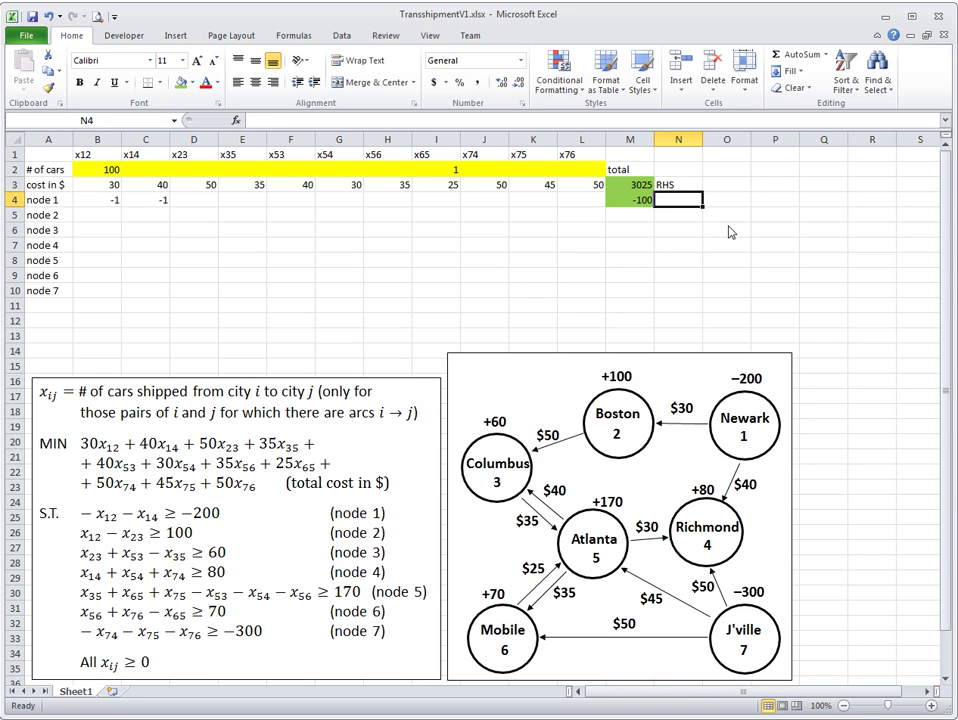
type("-200")
key("Return")
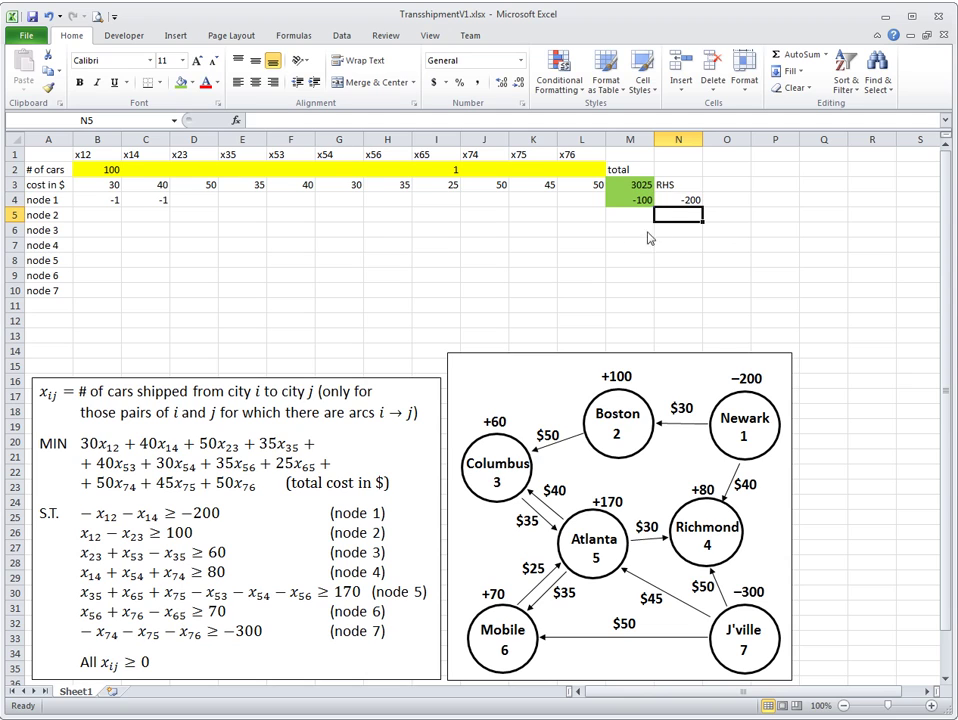
- Center the variable names in B1 to L1, the total label in M2 and the RHS label in N3
left_click(670, 186)
left_click(630, 170, "ctrl")
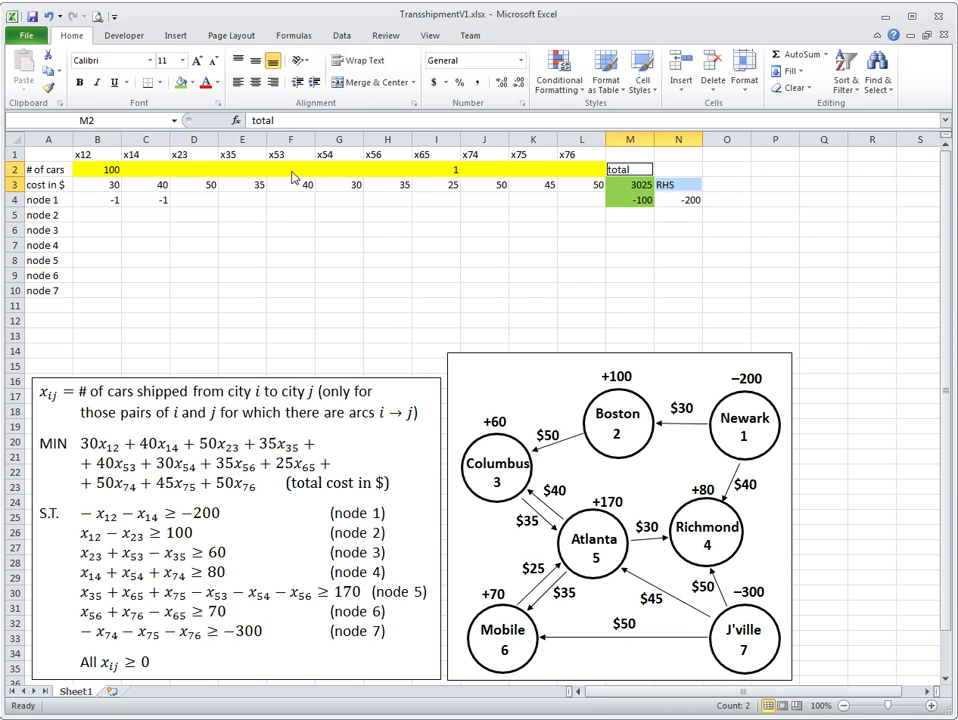
left_click_drag(99, 160, 561, 152)
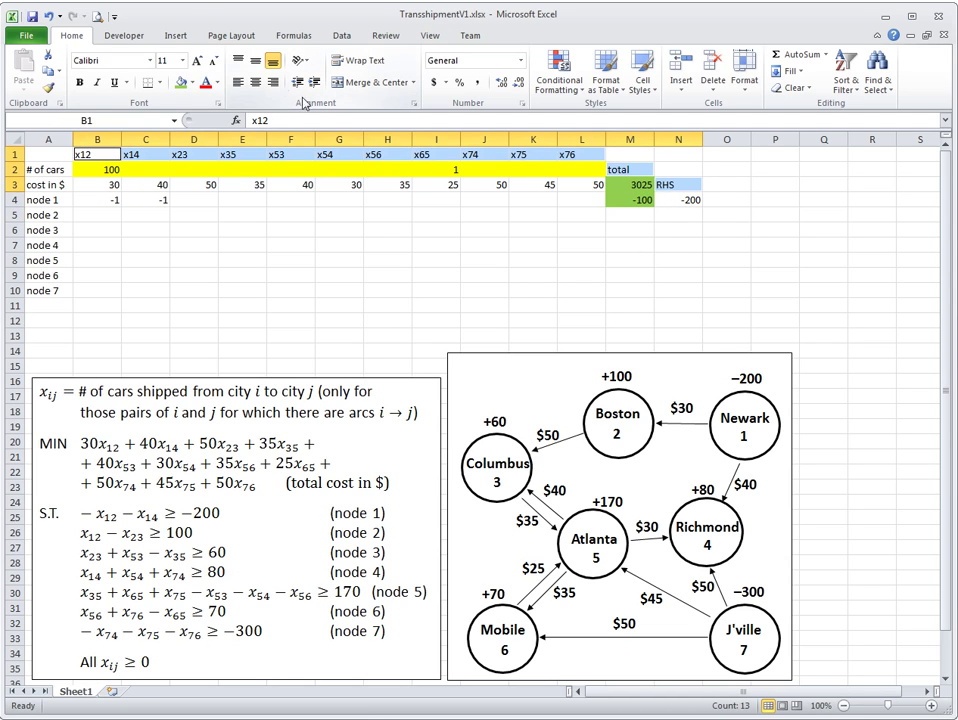
left_click(256, 82)
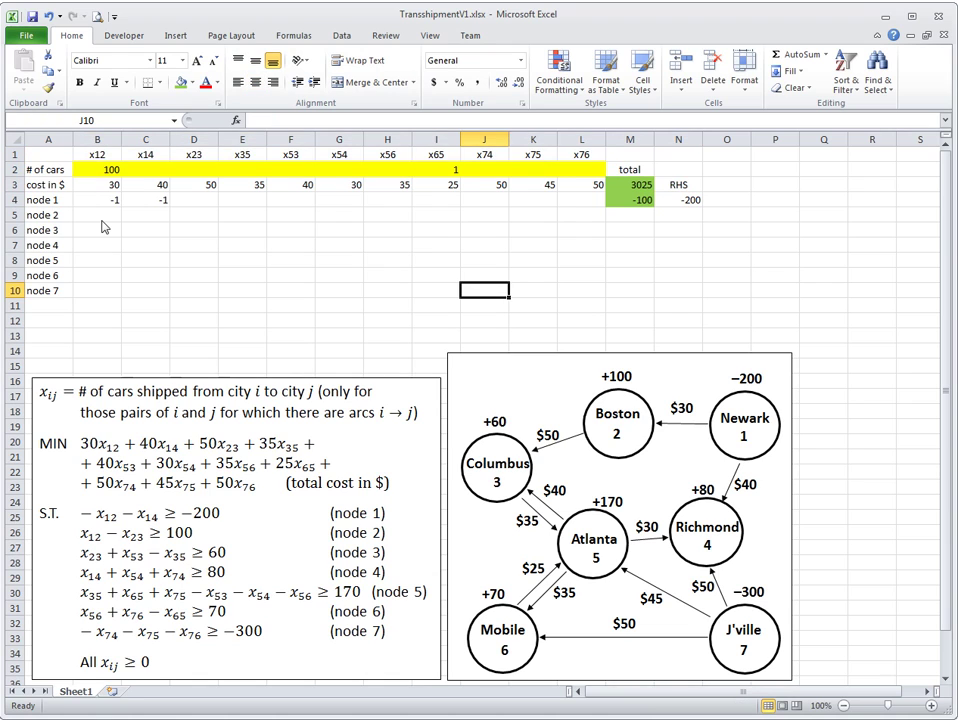